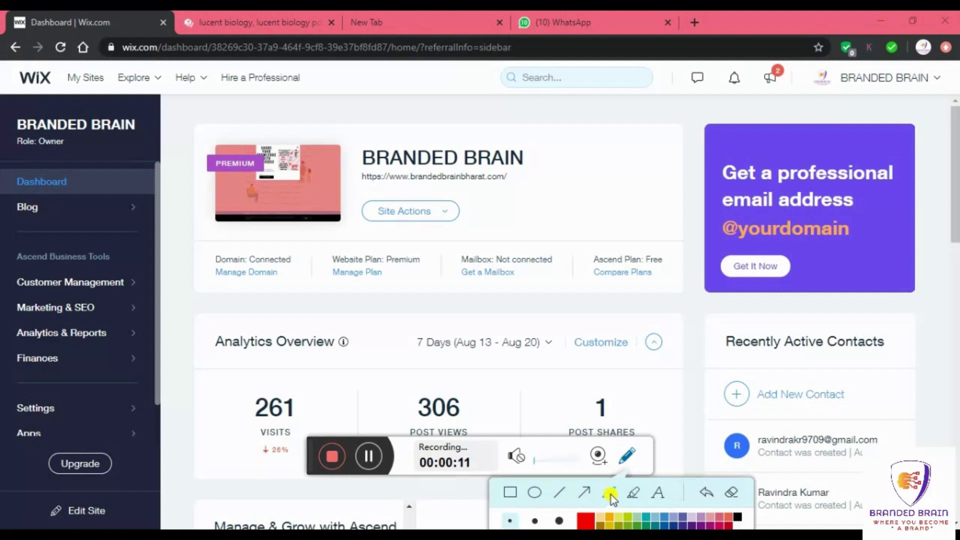
{"action": "left_click", "coordinate": [610, 494]}
{"action": "mouse_move", "coordinate": [526, 186]}
{"action": "left_mouse_down"}
{"action": "mouse_move", "coordinate": [530, 193]}
{"action": "mouse_move", "coordinate": [539, 172]}
{"action": "left_mouse_up"}
{"action": "left_click_drag", "start_coordinate": [569, 185], "coordinate": [592, 219]}
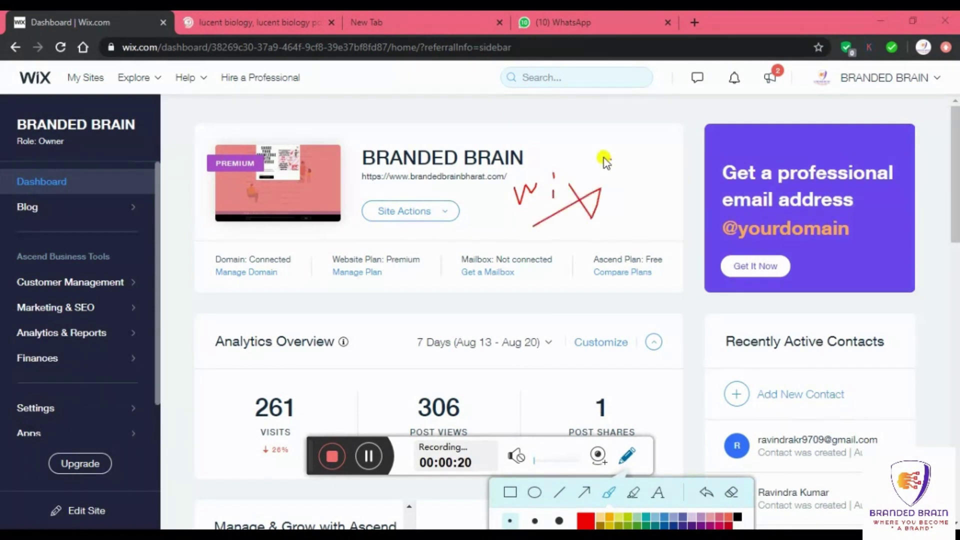
{"action": "mouse_move", "coordinate": [610, 159]}
{"action": "left_mouse_down"}
{"action": "mouse_move", "coordinate": [508, 197]}
{"action": "mouse_move", "coordinate": [515, 232]}
{"action": "mouse_move", "coordinate": [607, 204]}
{"action": "mouse_move", "coordinate": [620, 159]}
{"action": "left_mouse_up"}
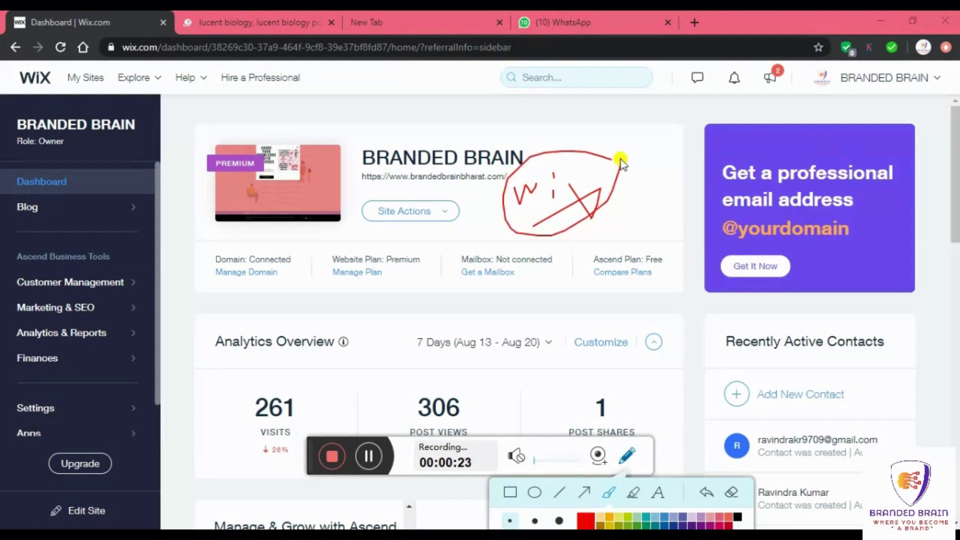
{"action": "left_click_drag", "start_coordinate": [106, 318], "coordinate": [145, 304]}
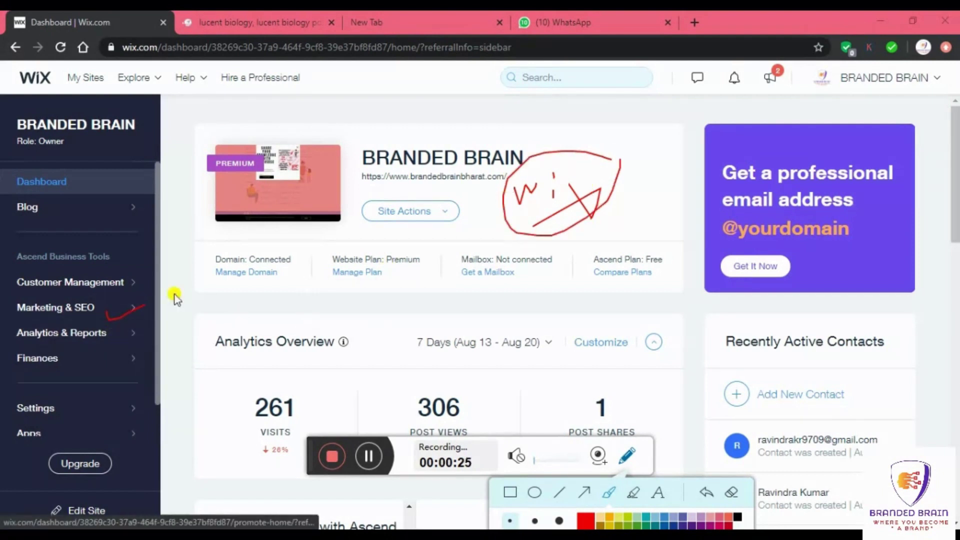
{"action": "left_click", "coordinate": [731, 492]}
{"action": "left_click", "coordinate": [629, 456]}
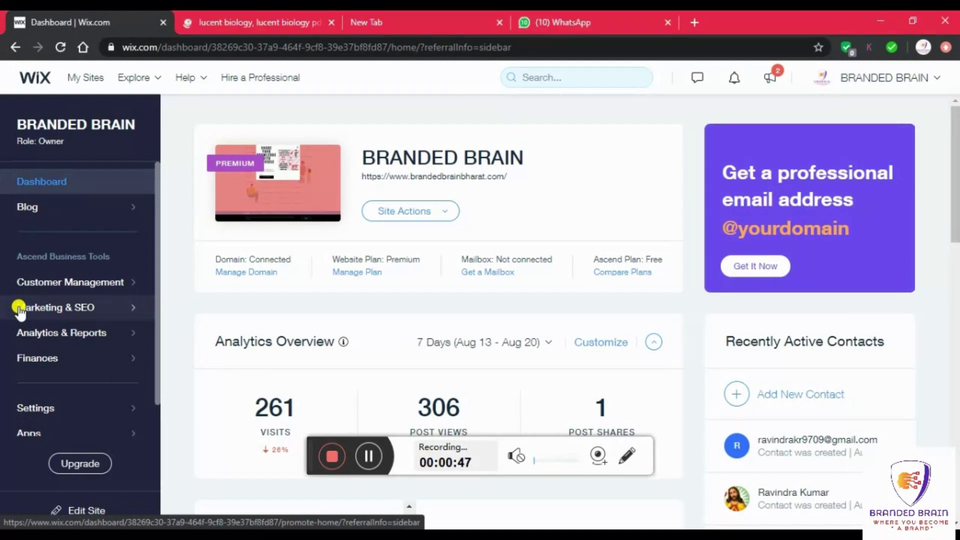
Step: Go to the Marketing & SEO section of the site dashboard and open its Email Marketing page
{"action": "left_click", "coordinate": [19, 310]}
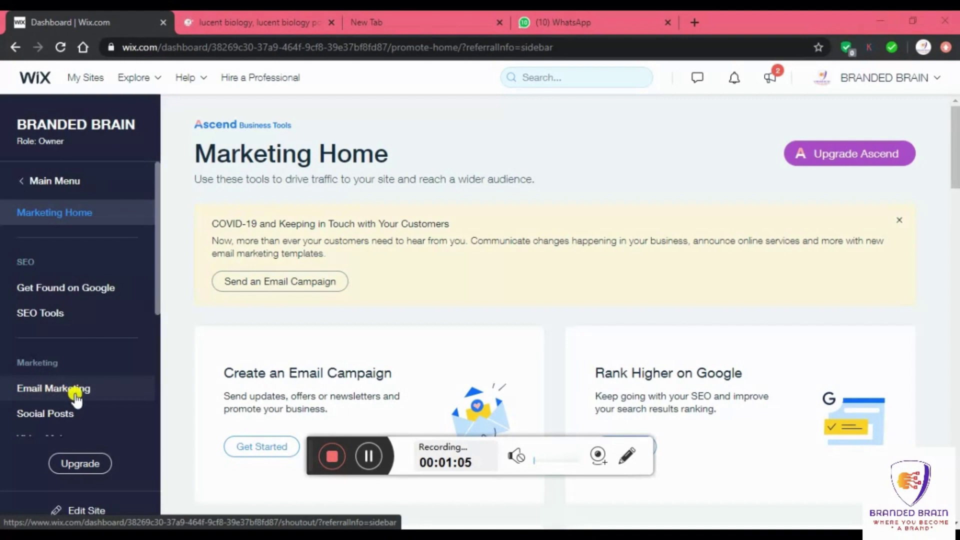
{"action": "scroll", "coordinate": [460, 333], "scroll_direction": "down", "scroll_amount": 10}
{"action": "scroll", "coordinate": [460, 333], "scroll_direction": "down", "scroll_amount": 12}
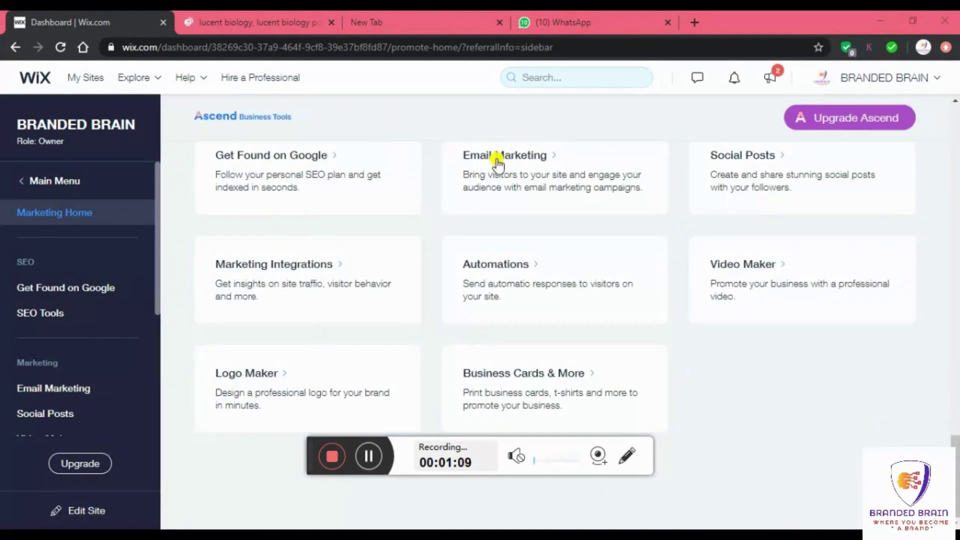
{"action": "scroll", "coordinate": [497, 163], "scroll_direction": "up", "scroll_amount": 10}
{"action": "scroll", "coordinate": [497, 162], "scroll_direction": "up", "scroll_amount": 8}
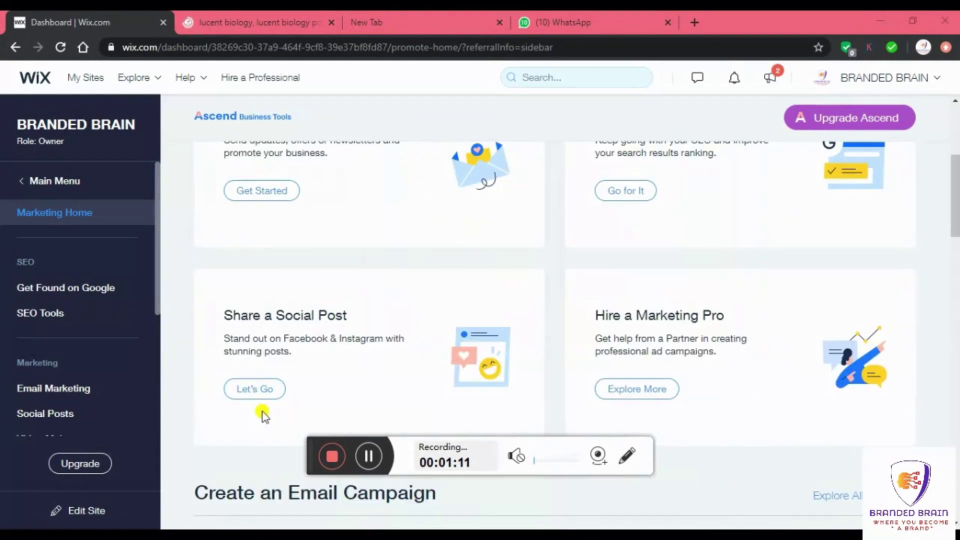
{"action": "scroll", "coordinate": [262, 413], "scroll_direction": "down", "scroll_amount": 6}
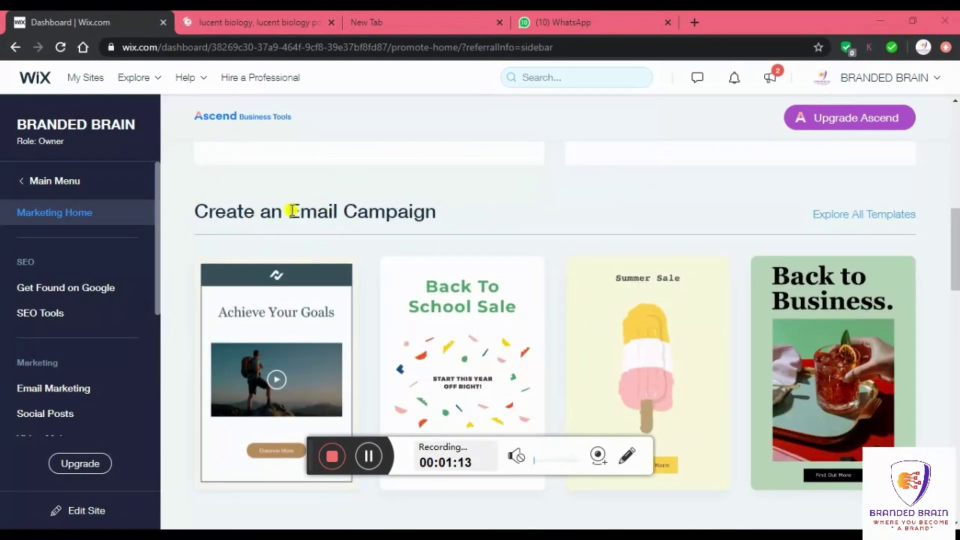
{"action": "left_click_drag", "start_coordinate": [298, 212], "coordinate": [461, 212]}
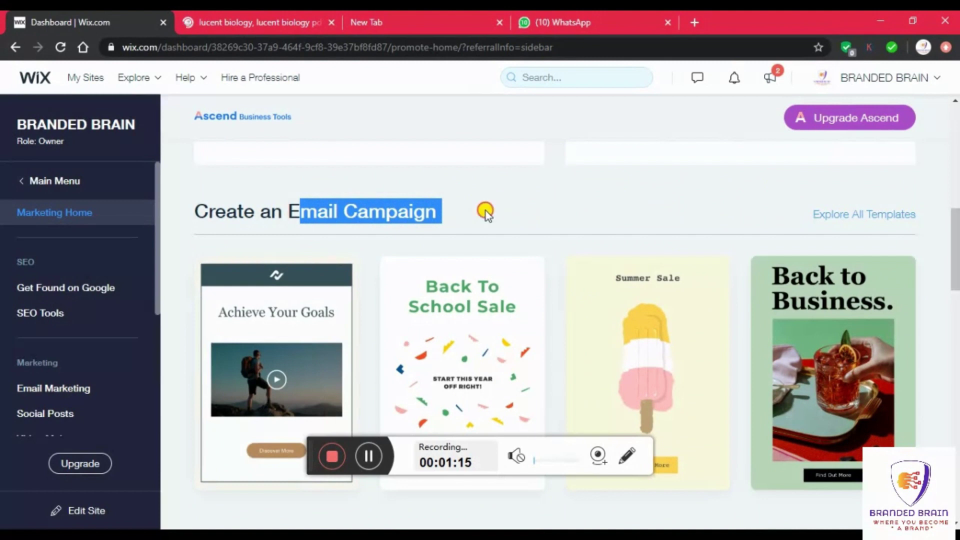
{"action": "left_click", "coordinate": [485, 211]}
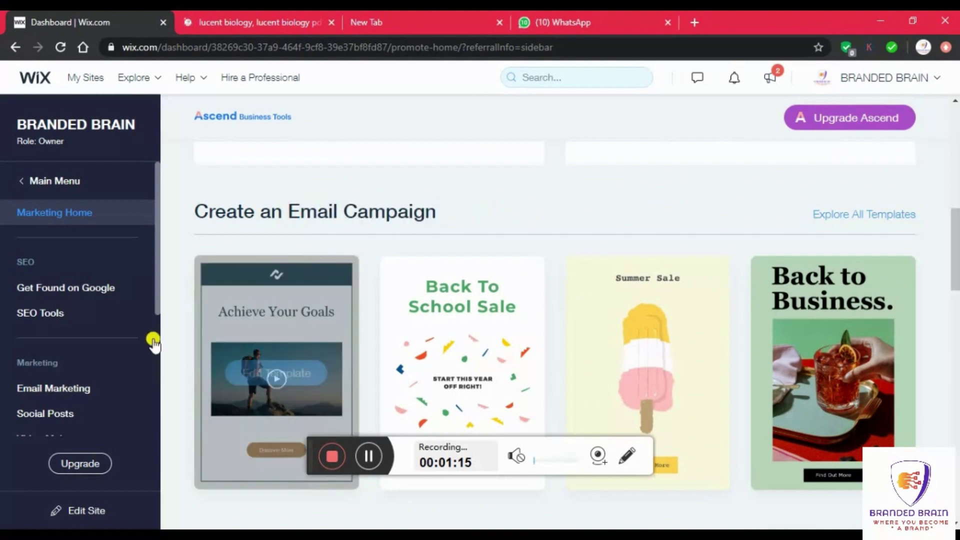
{"action": "left_click", "coordinate": [48, 392]}
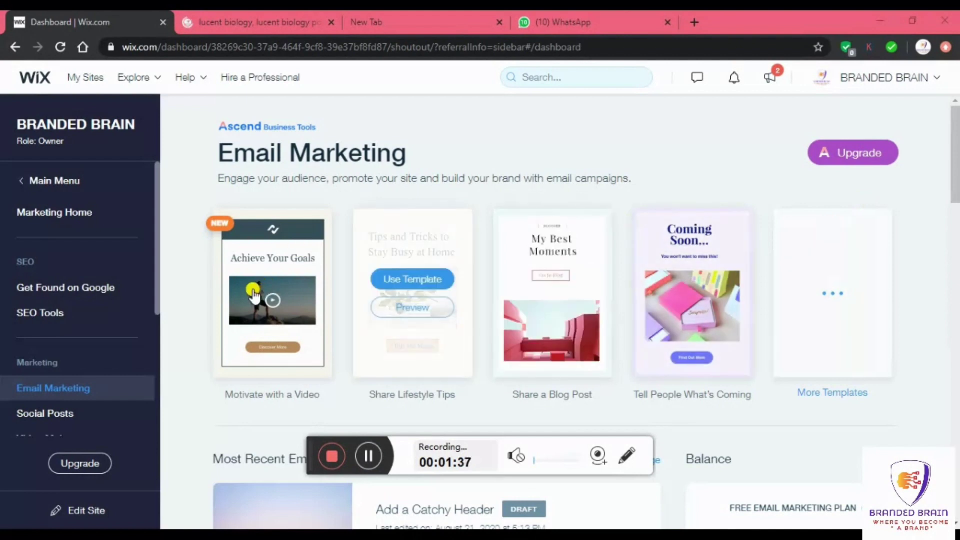
Step: Open the full collection of email campaign templates from the Email Marketing page
{"action": "mouse_move", "coordinate": [254, 289]}
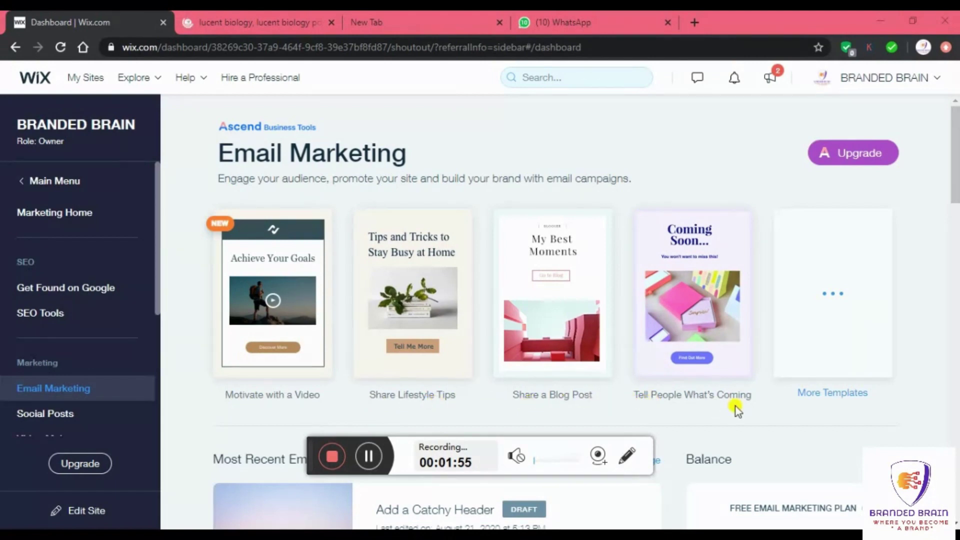
{"action": "scroll", "coordinate": [736, 406], "scroll_direction": "down", "scroll_amount": 3}
{"action": "scroll", "coordinate": [689, 363], "scroll_direction": "down", "scroll_amount": 5}
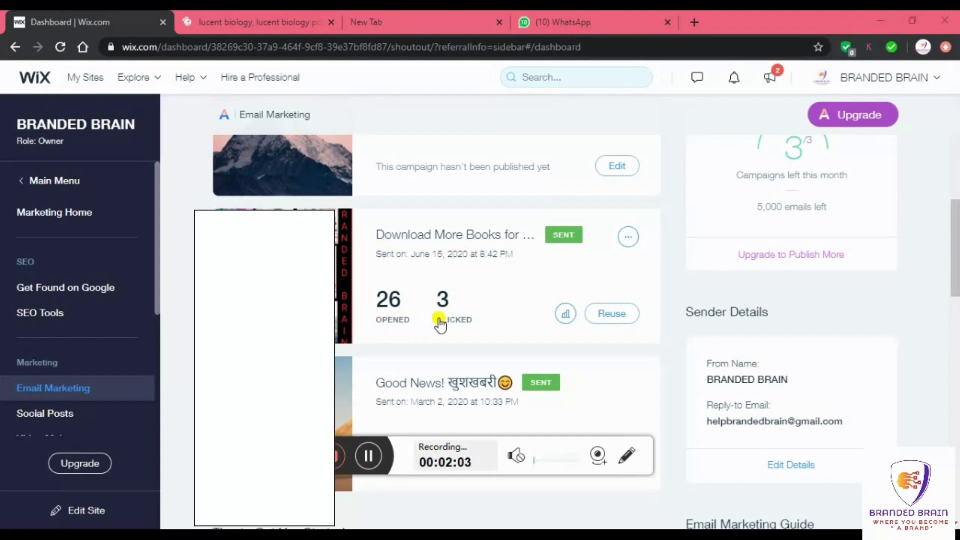
{"action": "scroll", "coordinate": [440, 325], "scroll_direction": "up", "scroll_amount": 10}
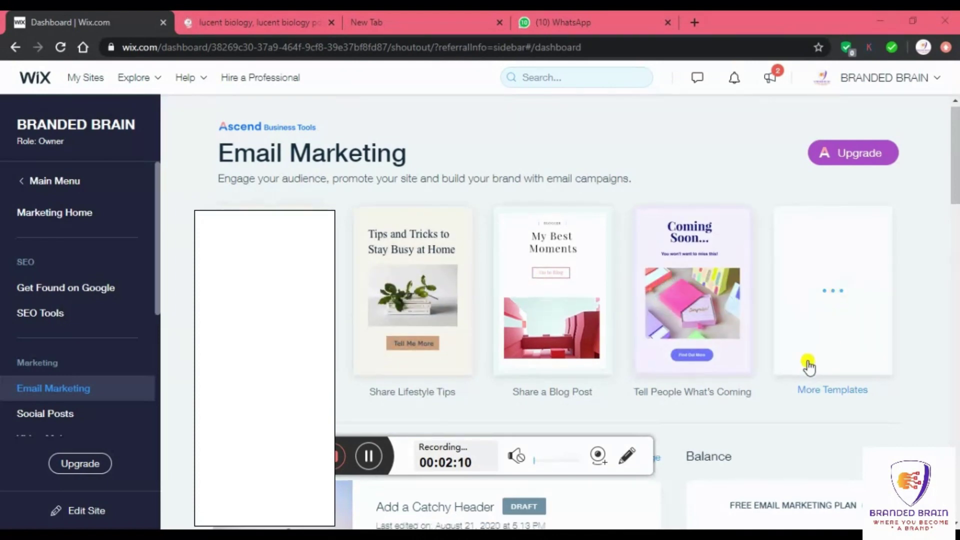
{"action": "scroll", "coordinate": [809, 368], "scroll_direction": "down", "scroll_amount": 3}
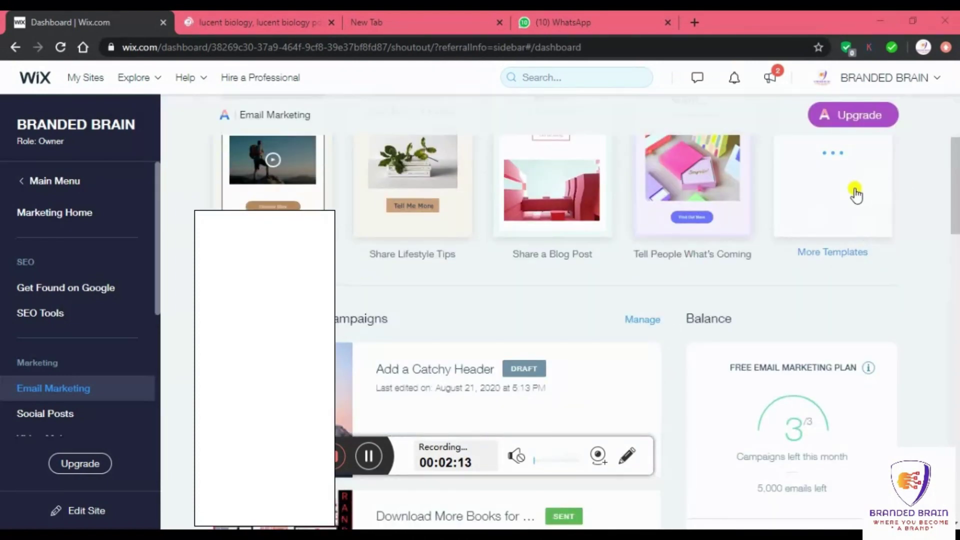
{"action": "left_click", "coordinate": [855, 194]}
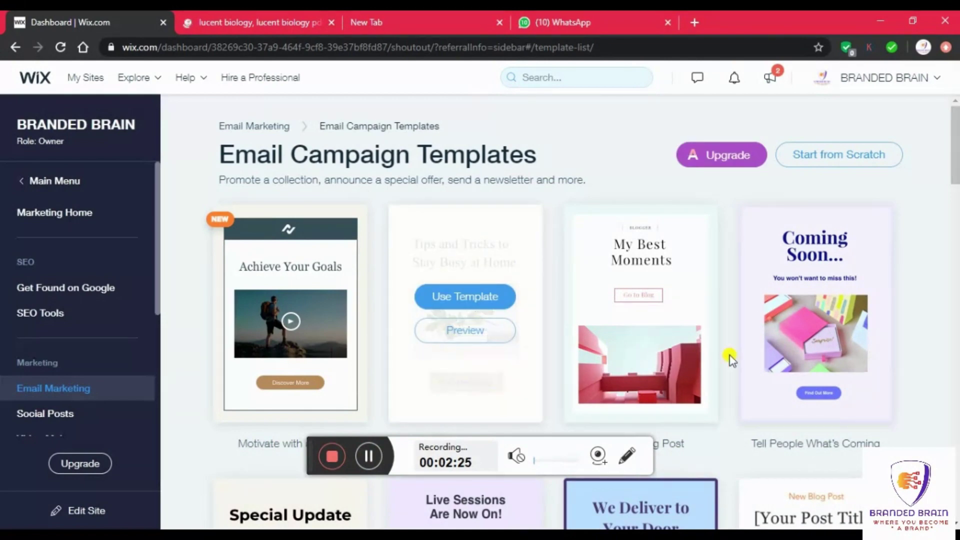
Step: Look through the available email campaign templates, including the business update, newsletter, blog post and business promotion designs
{"action": "scroll", "coordinate": [716, 351], "scroll_direction": "down", "scroll_amount": 7}
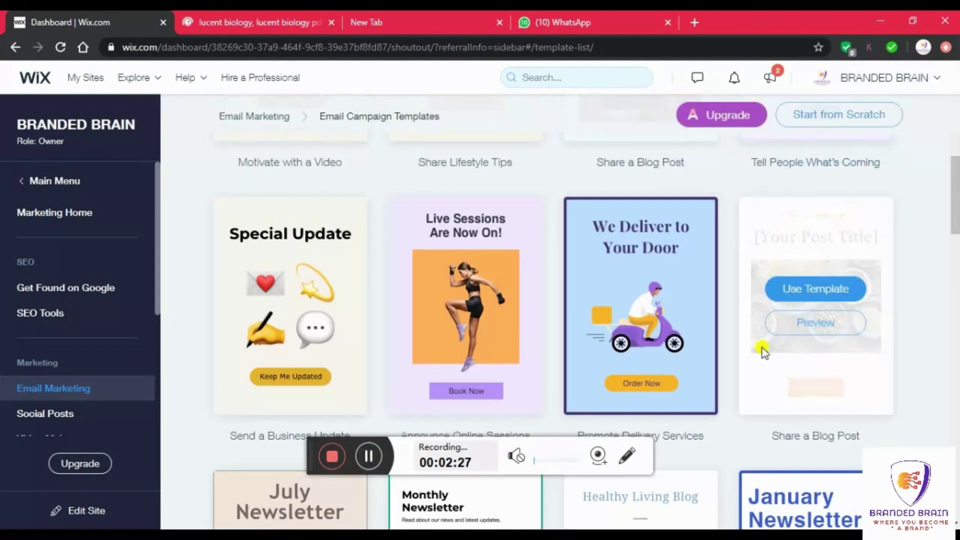
{"action": "mouse_move", "coordinate": [643, 217]}
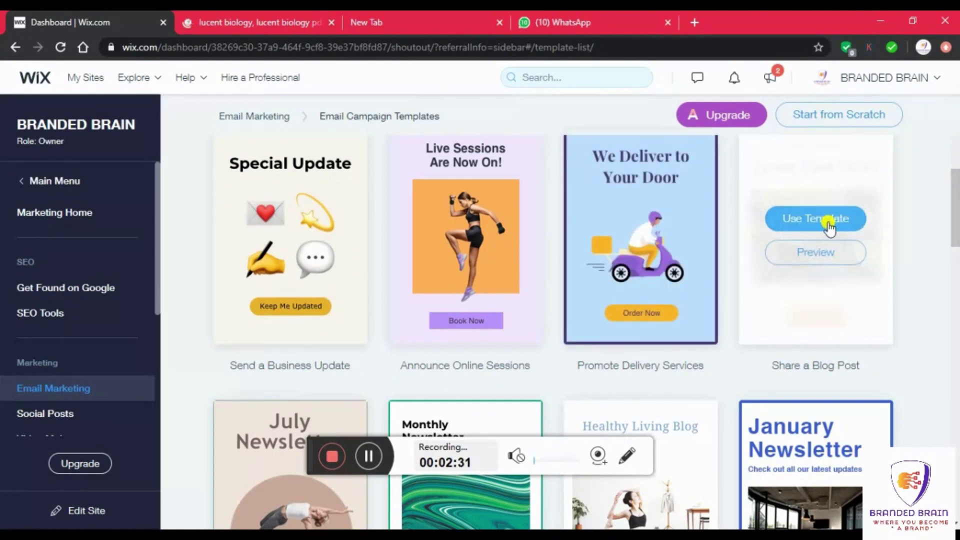
{"action": "mouse_move", "coordinate": [846, 456]}
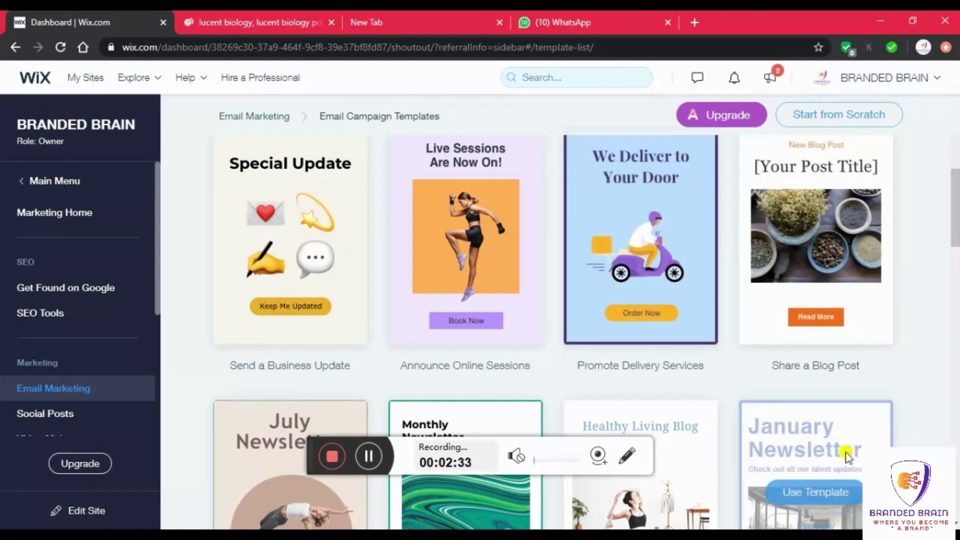
{"action": "scroll", "coordinate": [850, 400], "scroll_direction": "down", "scroll_amount": 3}
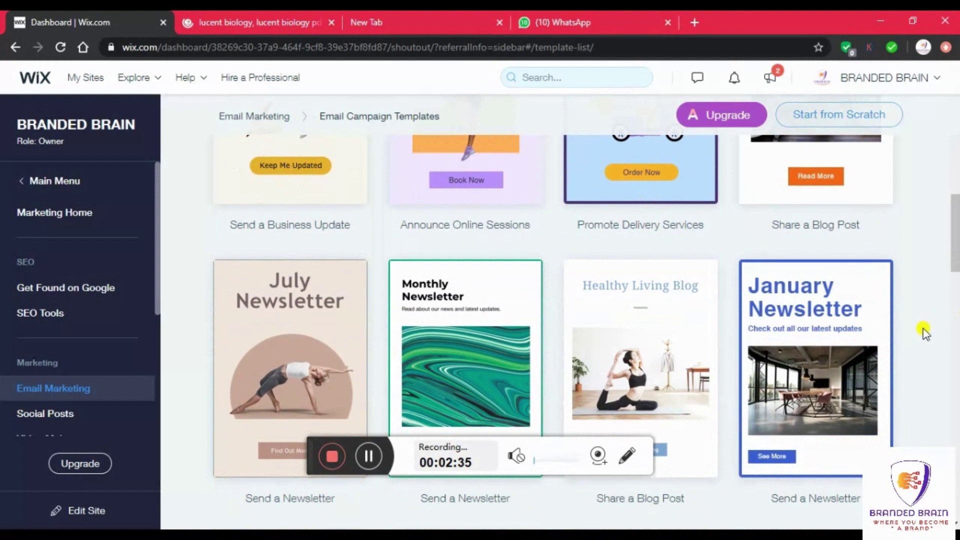
{"action": "mouse_move", "coordinate": [631, 332]}
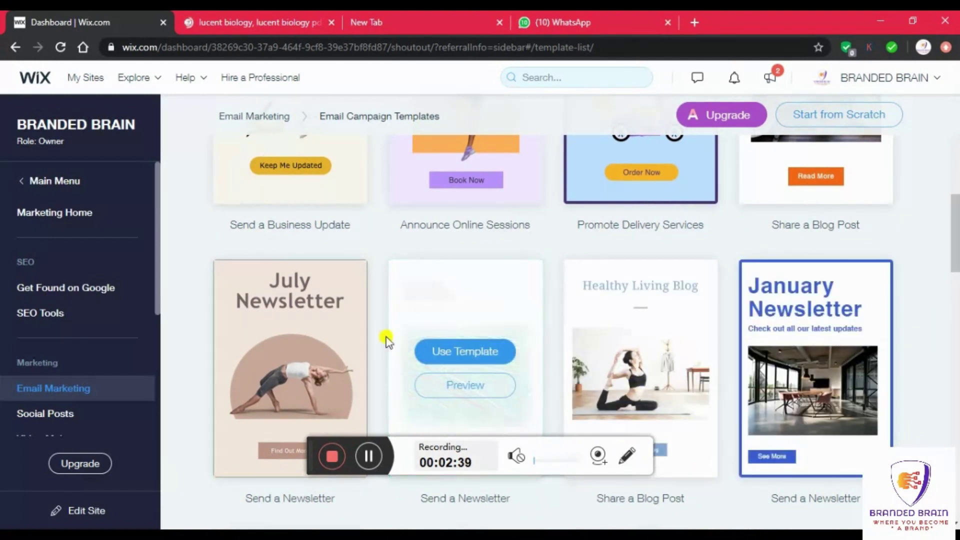
{"action": "mouse_move", "coordinate": [287, 341]}
{"action": "scroll", "coordinate": [288, 340], "scroll_direction": "down", "scroll_amount": 7}
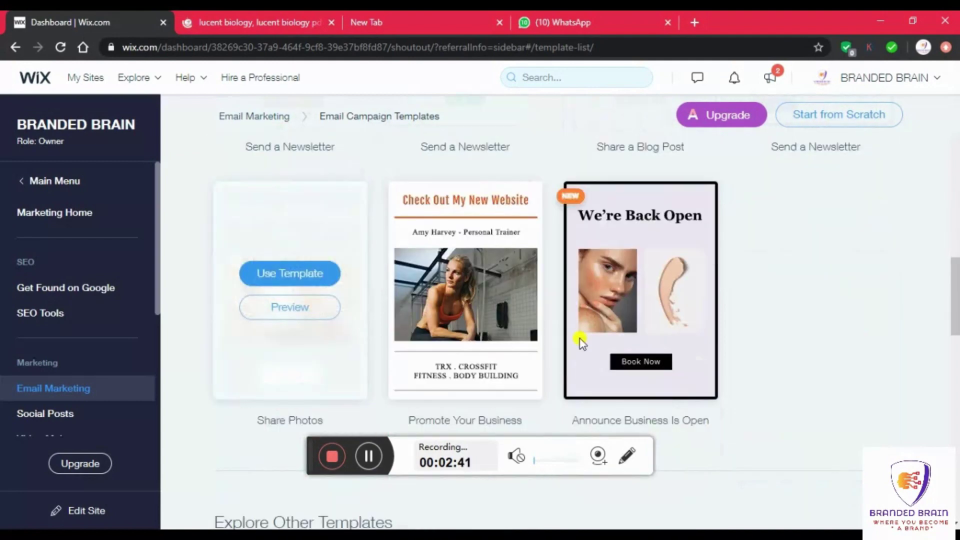
{"action": "scroll", "coordinate": [812, 342], "scroll_direction": "up", "scroll_amount": 15}
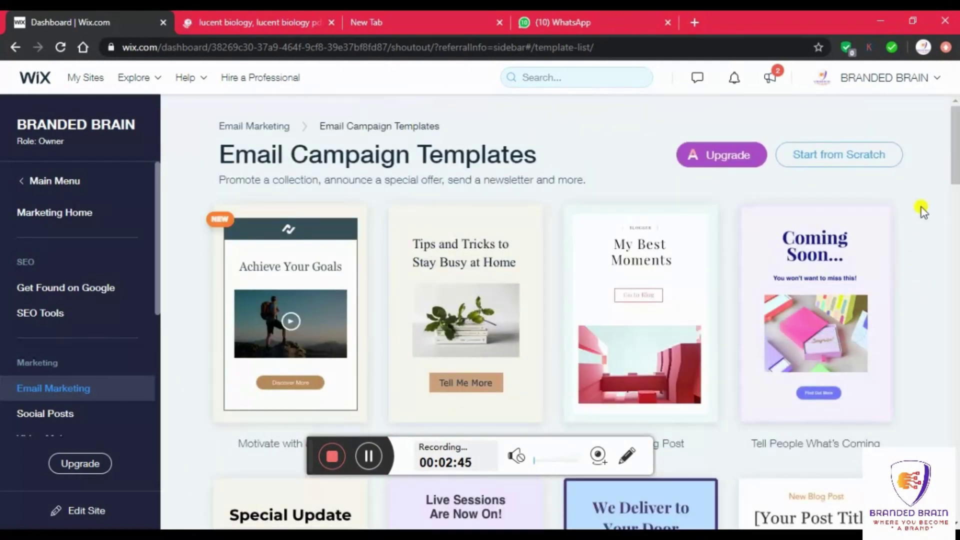
Step: Start a new email campaign from scratch instead of using a template
{"action": "left_click", "coordinate": [828, 171]}
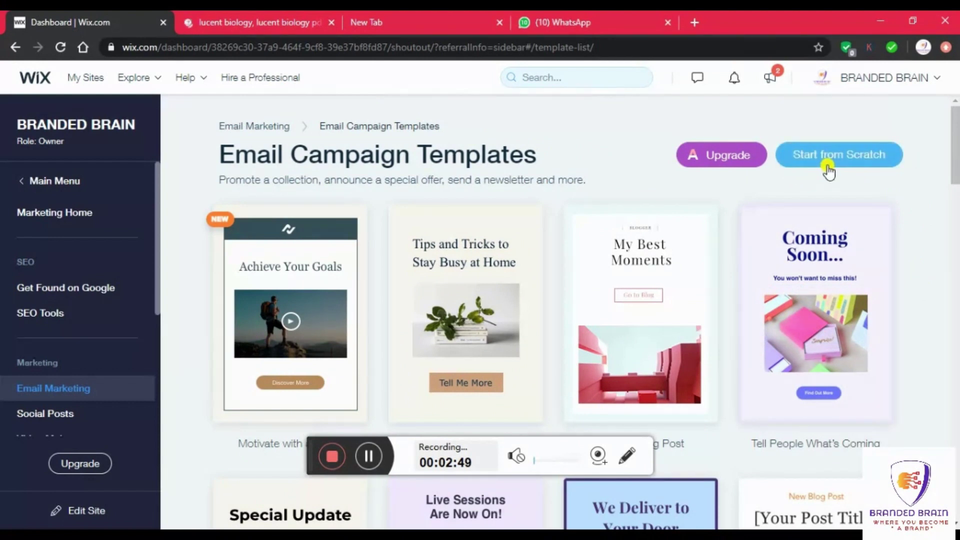
{"action": "left_click", "coordinate": [828, 171]}
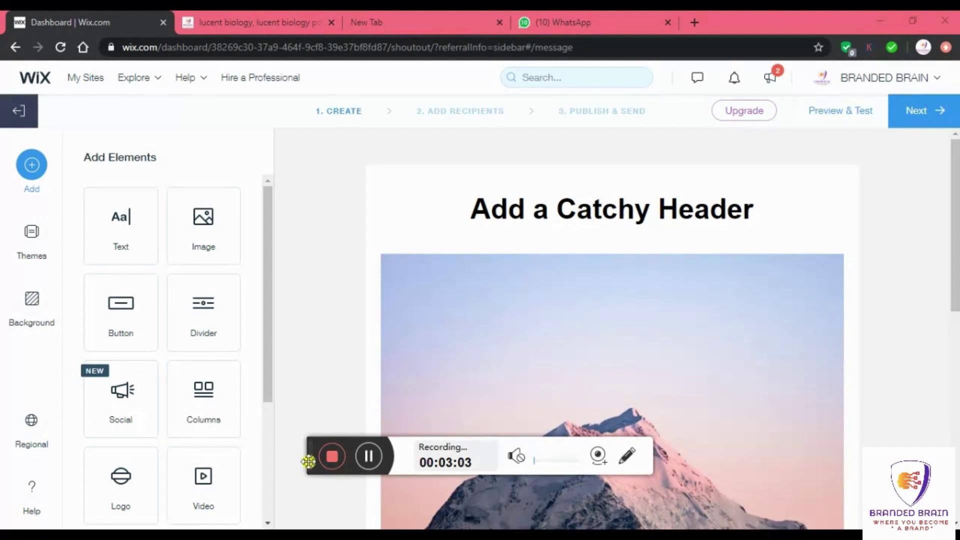
{"action": "left_click_drag", "start_coordinate": [306, 460], "coordinate": [444, 153]}
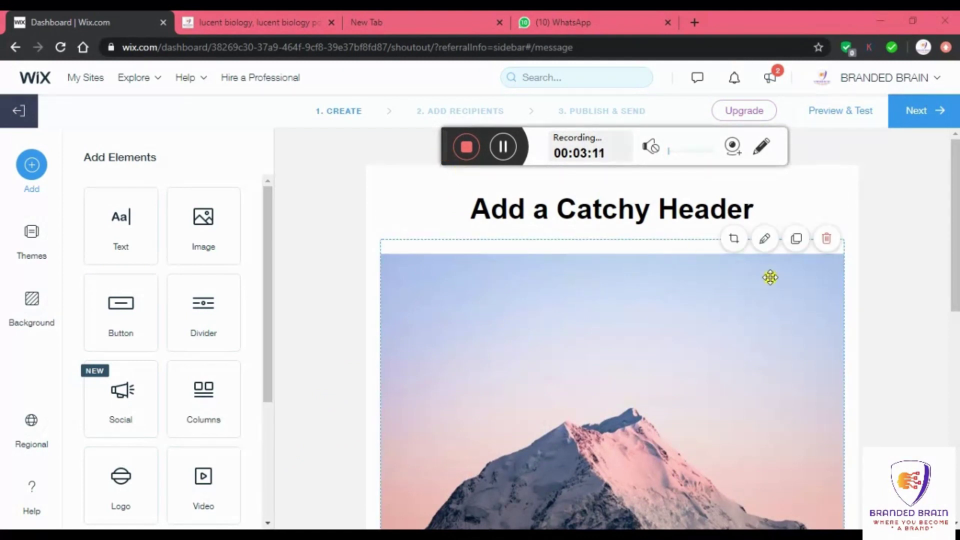
Step: Examine the new campaign's default layout from header to footer and the elements that can be added to it
{"action": "scroll", "coordinate": [817, 295], "scroll_direction": "down", "scroll_amount": 5}
{"action": "scroll", "coordinate": [819, 297], "scroll_direction": "down", "scroll_amount": 4}
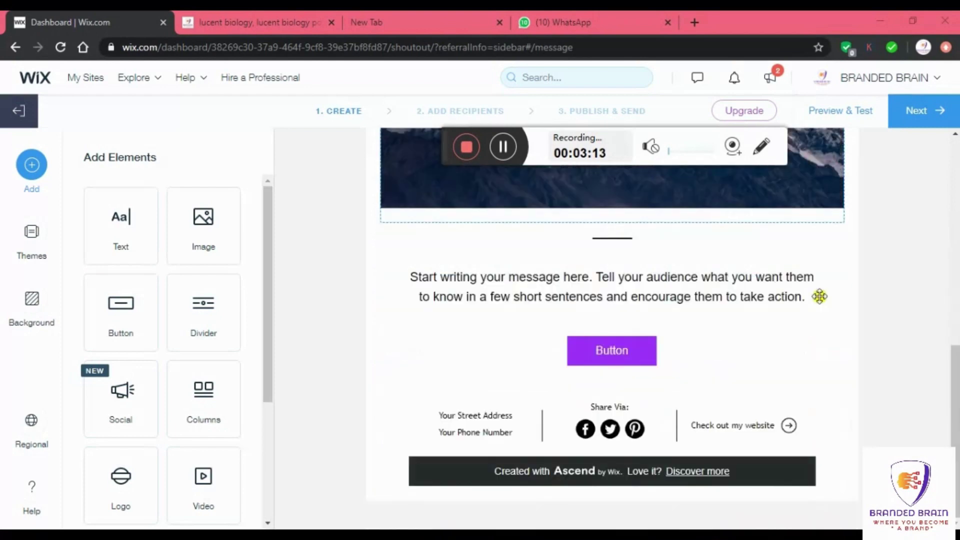
{"action": "scroll", "coordinate": [820, 296], "scroll_direction": "up", "scroll_amount": 8}
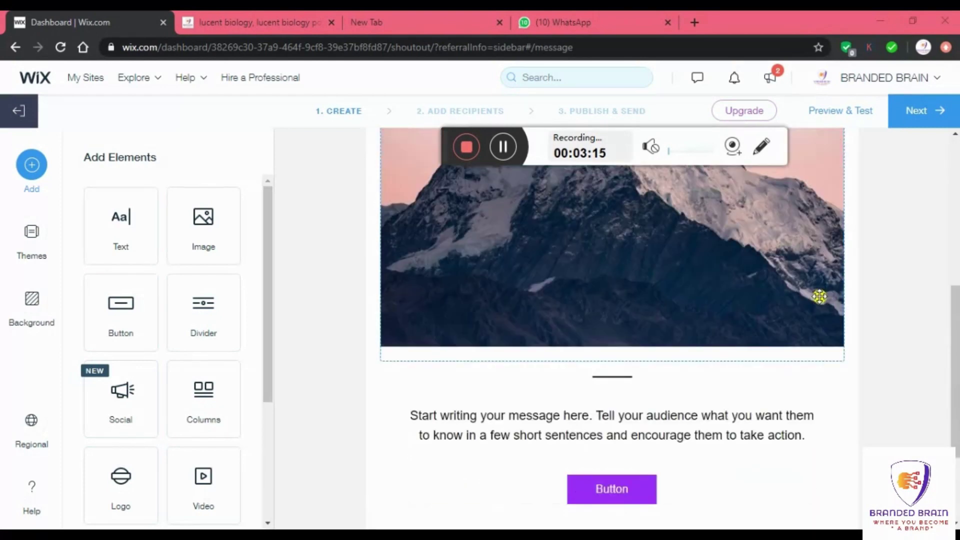
{"action": "scroll", "coordinate": [820, 296], "scroll_direction": "up", "scroll_amount": 1}
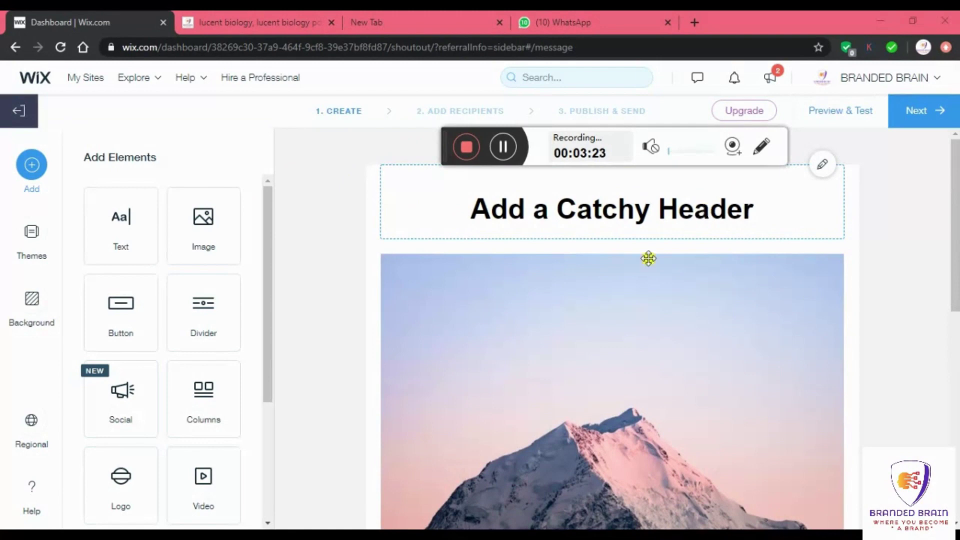
{"action": "scroll", "coordinate": [516, 331], "scroll_direction": "down", "scroll_amount": 3}
{"action": "scroll", "coordinate": [516, 332], "scroll_direction": "down", "scroll_amount": 5}
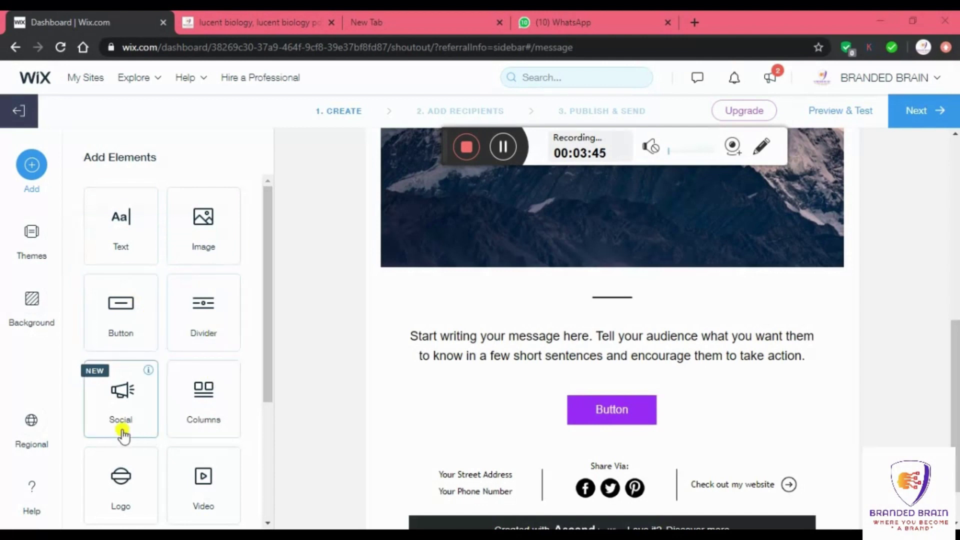
{"action": "scroll", "coordinate": [189, 418], "scroll_direction": "down", "scroll_amount": 3}
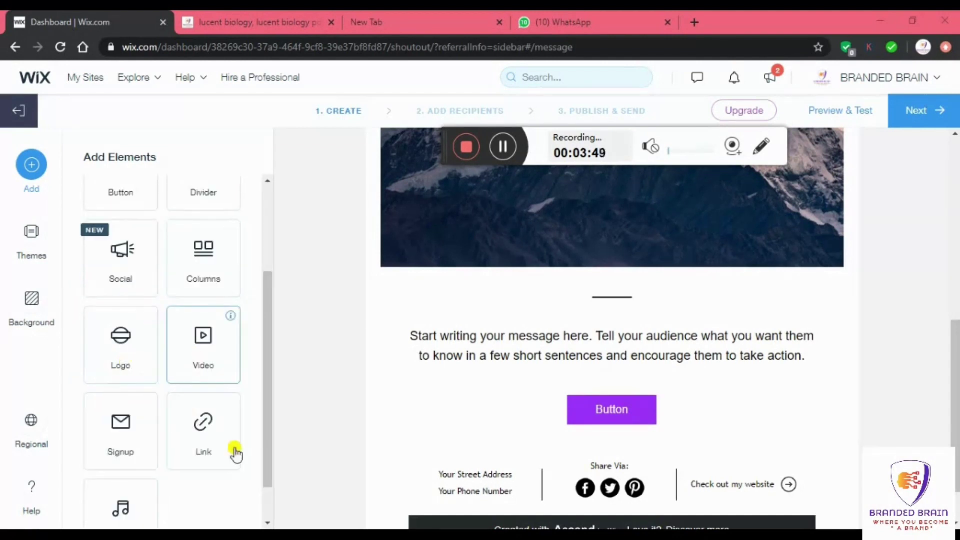
{"action": "scroll", "coordinate": [110, 453], "scroll_direction": "down", "scroll_amount": 2}
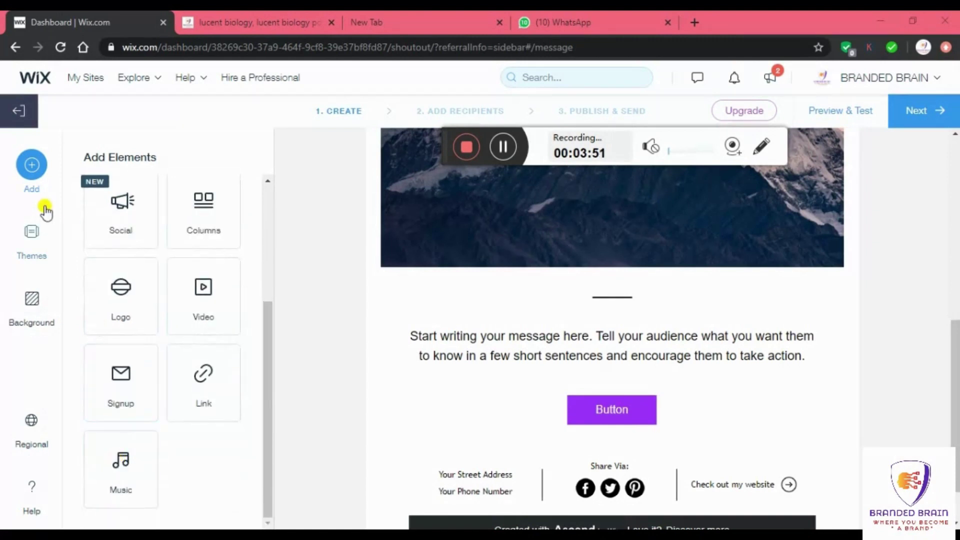
Step: Apply the Classic theme to the email campaign
{"action": "left_click", "coordinate": [30, 237]}
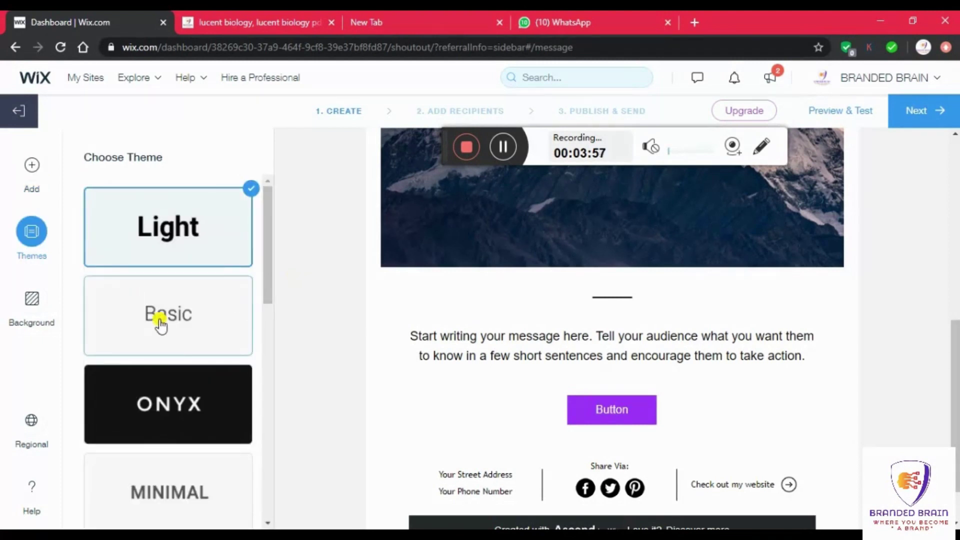
{"action": "scroll", "coordinate": [183, 450], "scroll_direction": "down", "scroll_amount": 3}
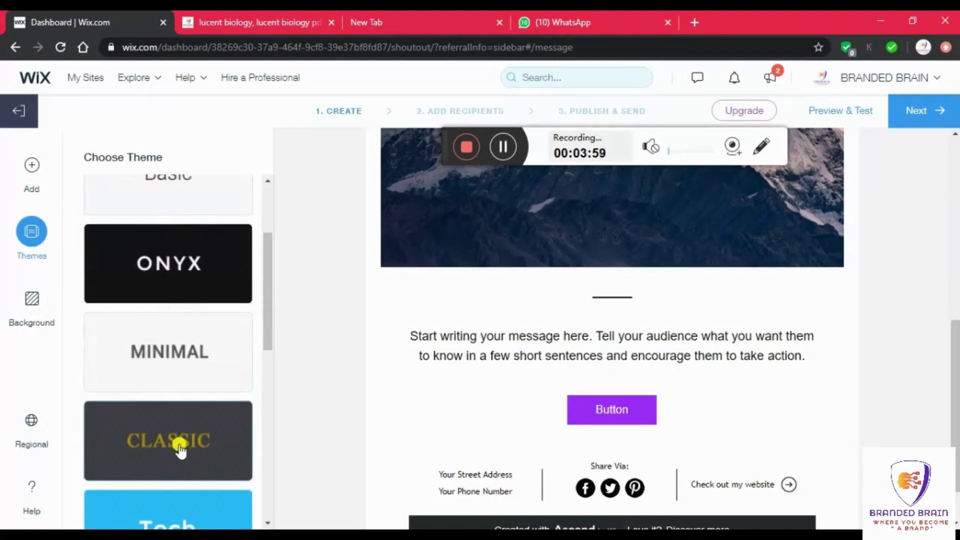
{"action": "left_click", "coordinate": [195, 433]}
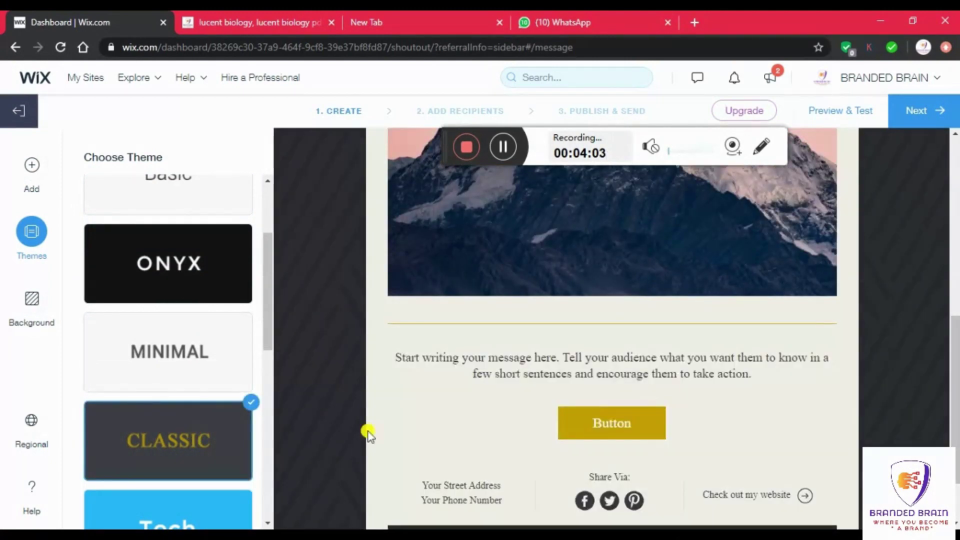
Step: Replace the placeholder header at the start of the email with ""0" ENOUGH FOR YOU TO GET BOOKS PDF"
{"action": "scroll", "coordinate": [329, 354], "scroll_direction": "up", "scroll_amount": 5}
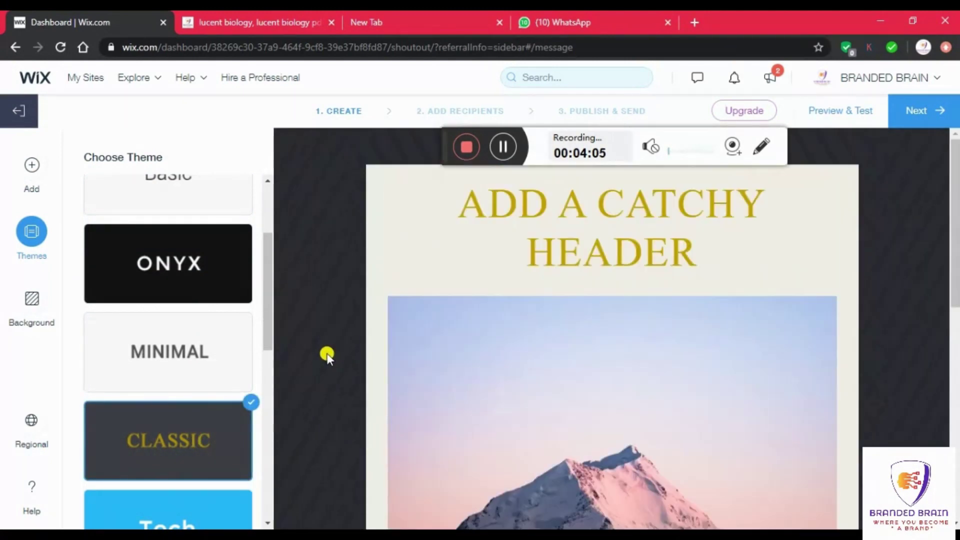
{"action": "left_click", "coordinate": [37, 174]}
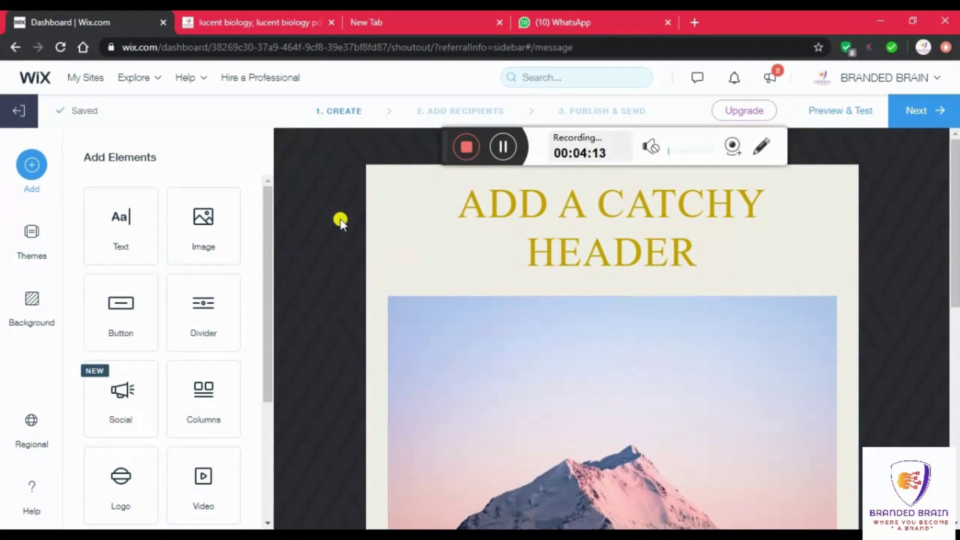
{"action": "left_click", "coordinate": [510, 148]}
{"action": "left_click", "coordinate": [512, 147]}
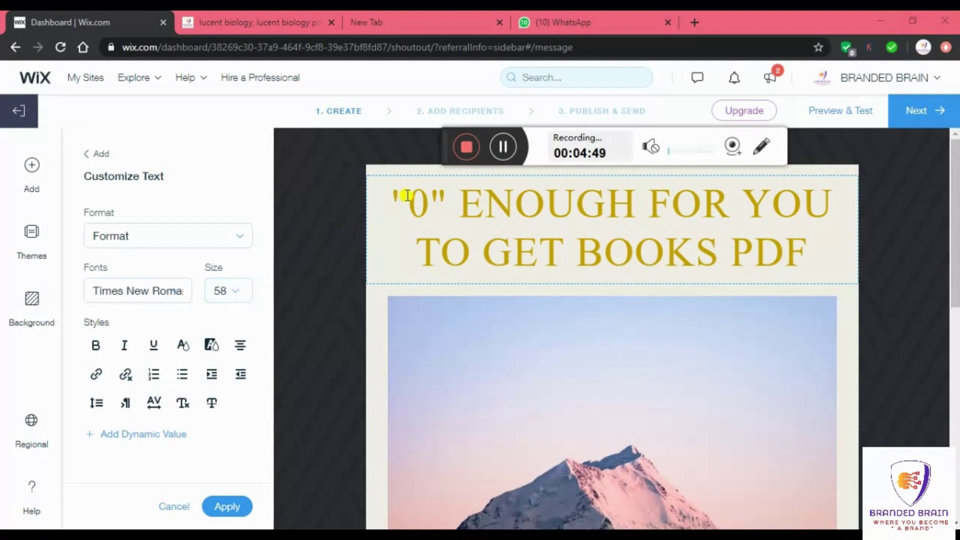
Step: Set the font size of the whole header text to 42
{"action": "left_click", "coordinate": [654, 243]}
{"action": "key", "text": "ctrl+a"}
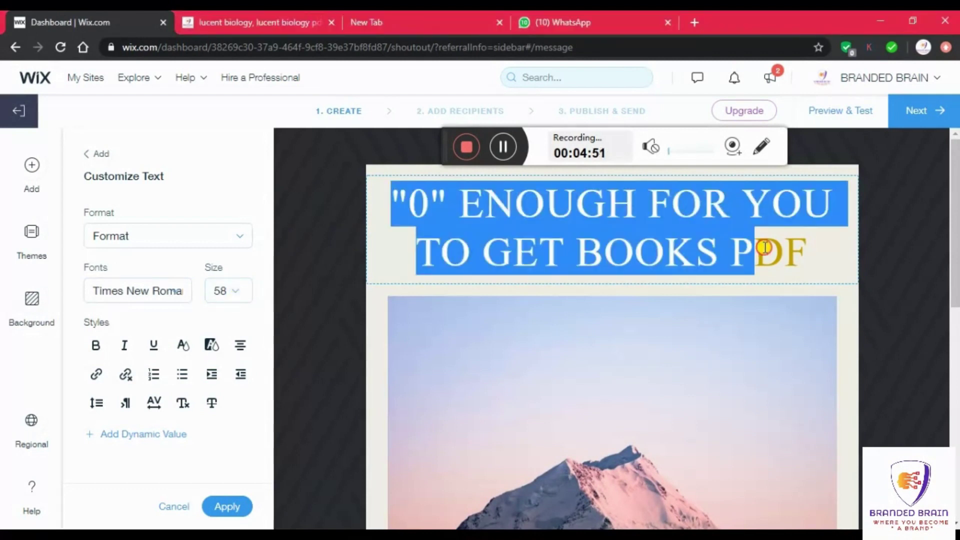
{"action": "left_click", "coordinate": [232, 294]}
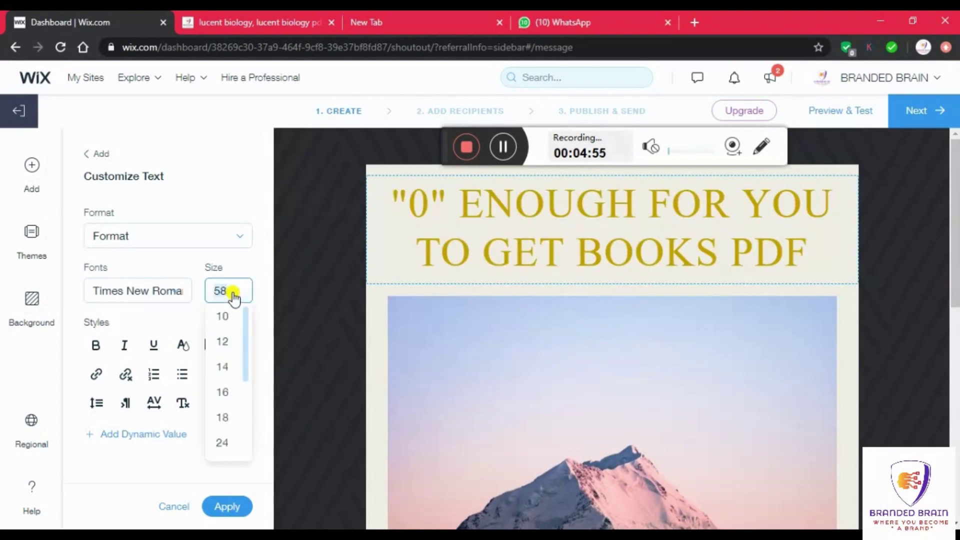
{"action": "scroll", "coordinate": [224, 438], "scroll_direction": "down", "scroll_amount": 2}
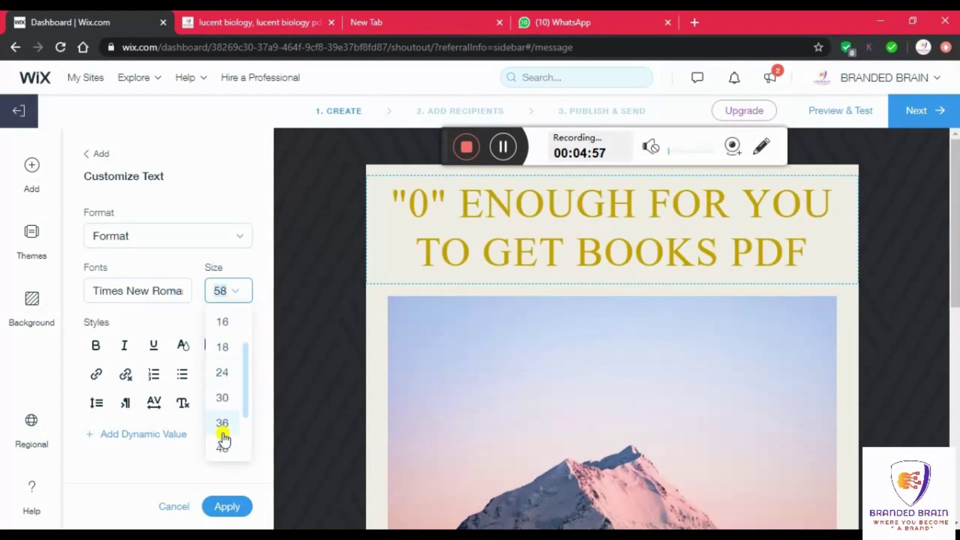
{"action": "left_click", "coordinate": [224, 426]}
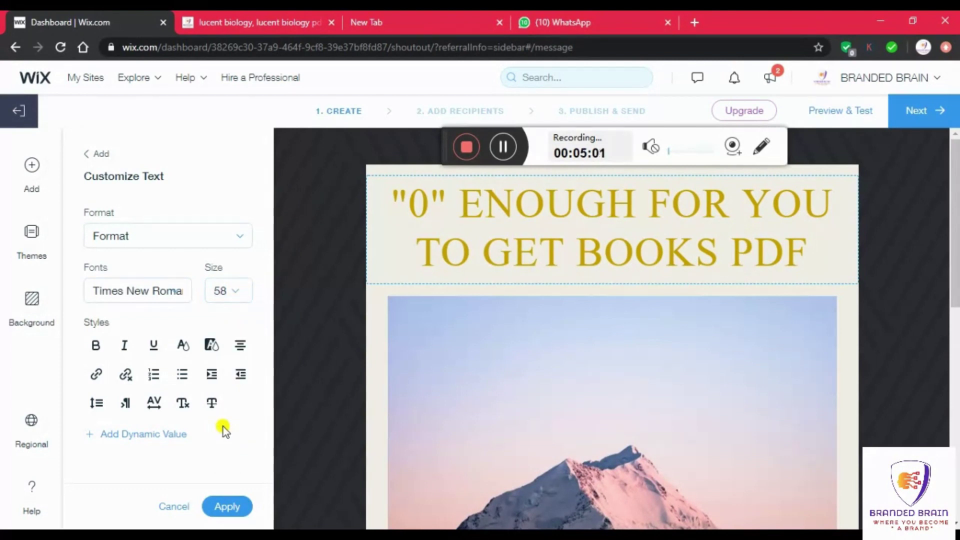
{"action": "left_click", "coordinate": [228, 292]}
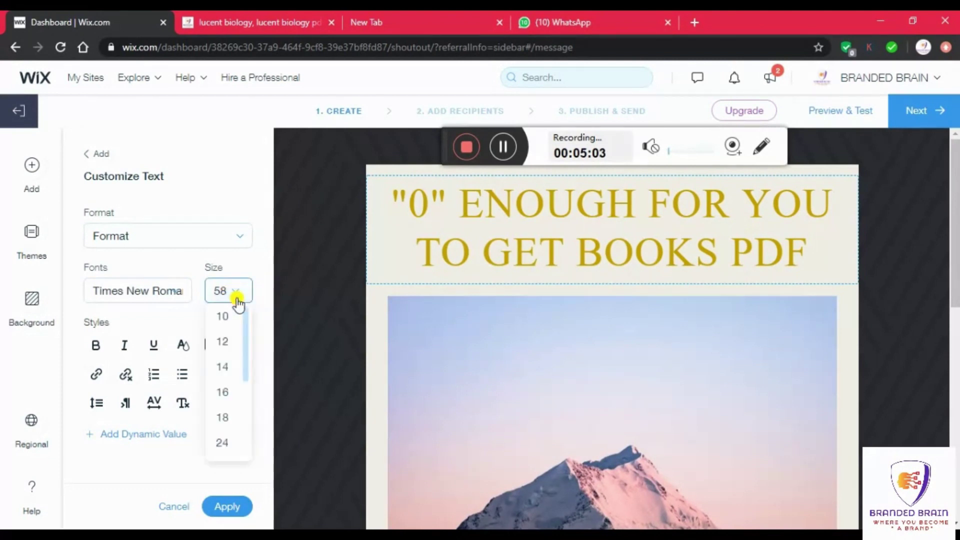
{"action": "left_click", "coordinate": [223, 439]}
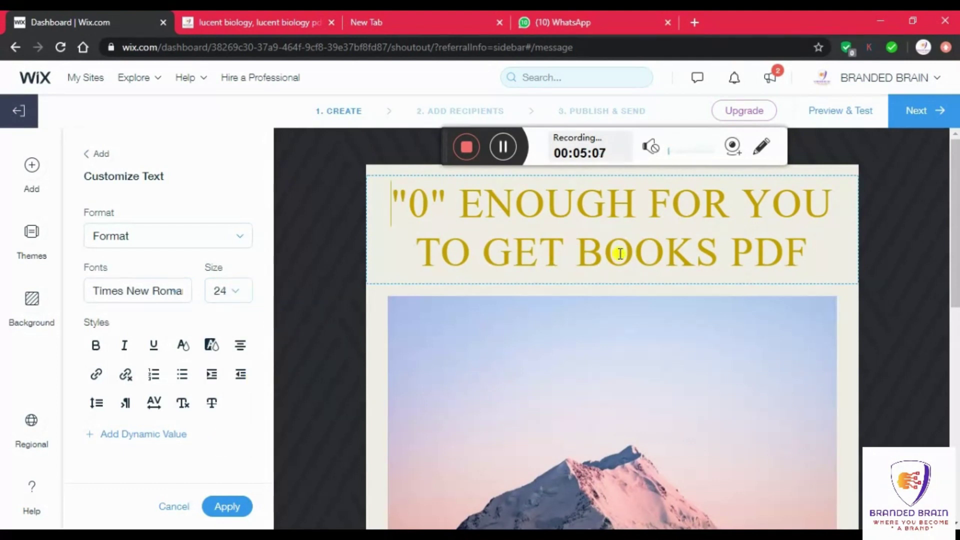
{"action": "left_click", "coordinate": [506, 148]}
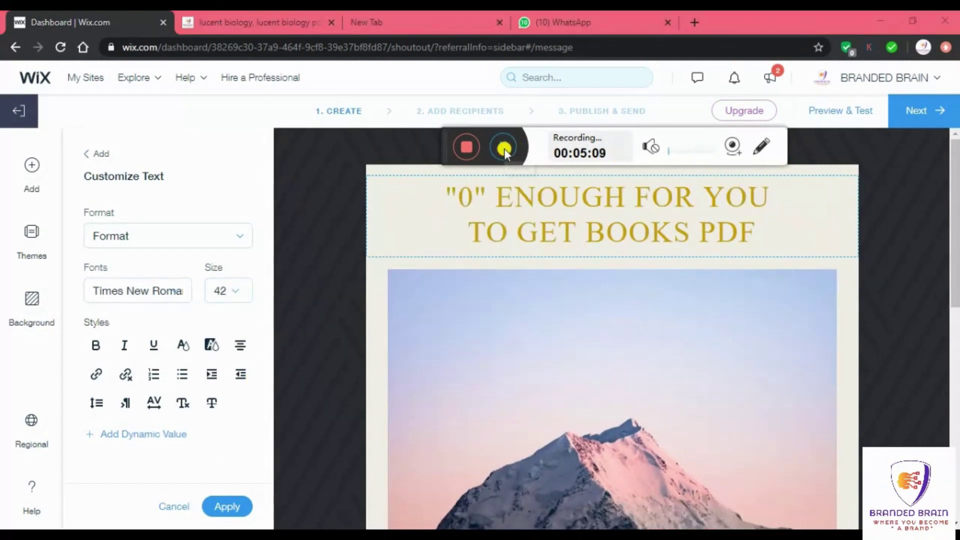
{"action": "left_click", "coordinate": [343, 310]}
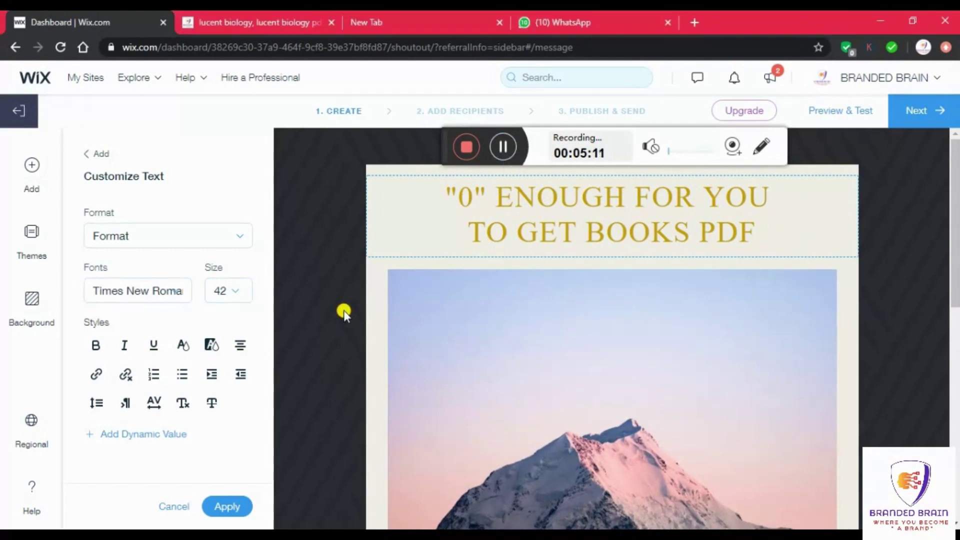
{"action": "left_click", "coordinate": [485, 356]}
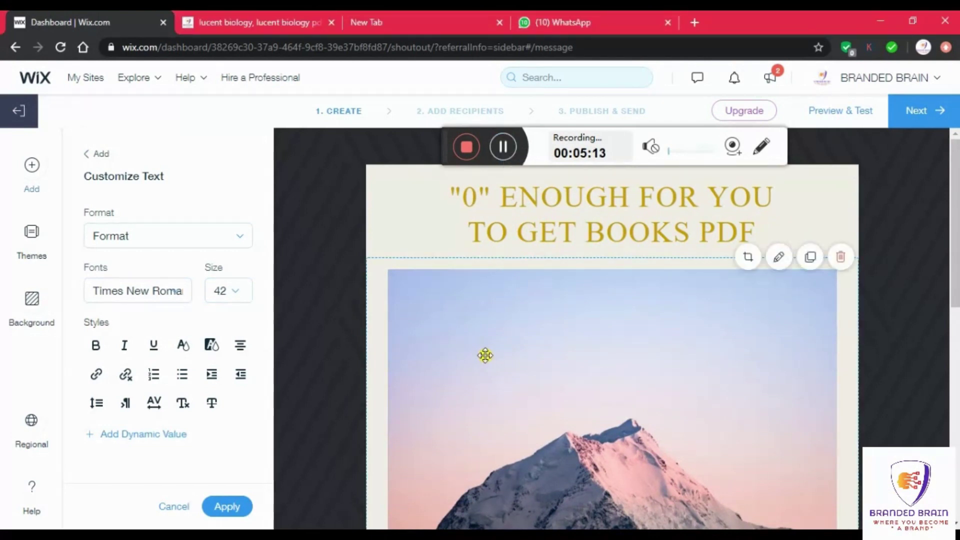
Step: Make the entire header text bold and underlined
{"action": "left_click", "coordinate": [529, 217]}
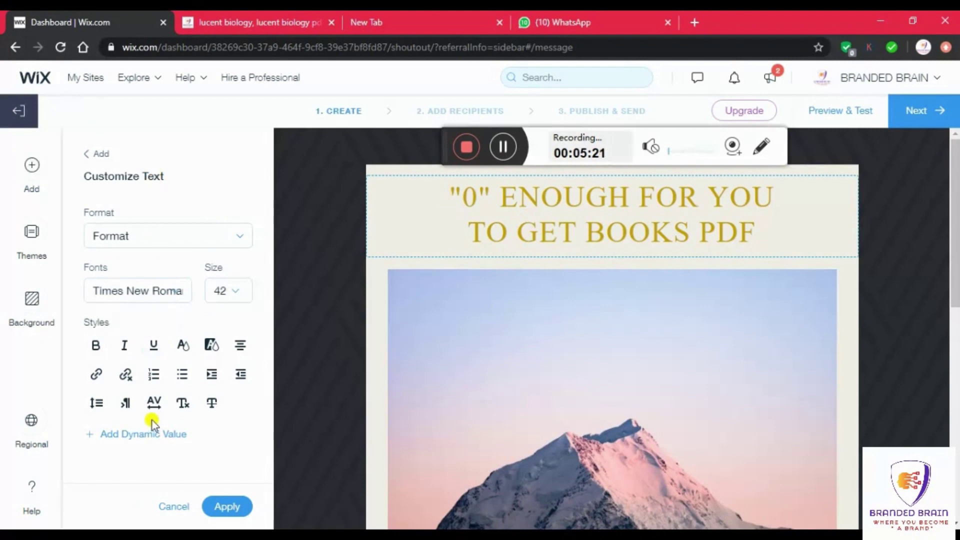
{"action": "left_click", "coordinate": [92, 347]}
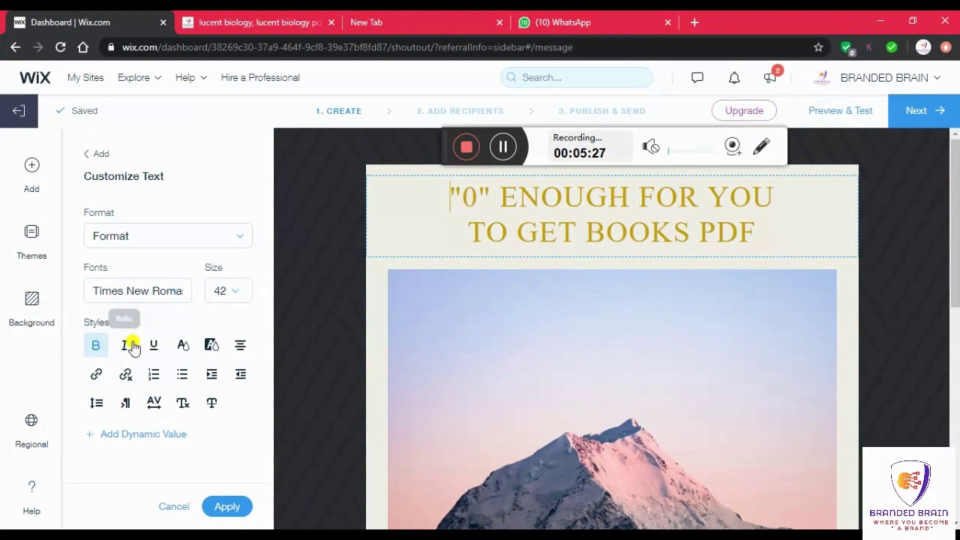
{"action": "left_click", "coordinate": [152, 349]}
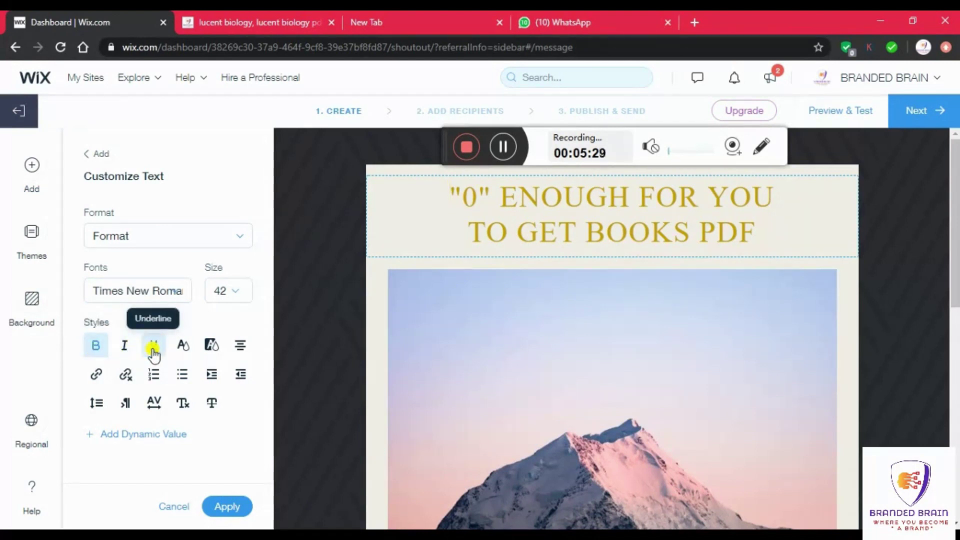
{"action": "left_click_drag", "start_coordinate": [450, 189], "coordinate": [790, 235]}
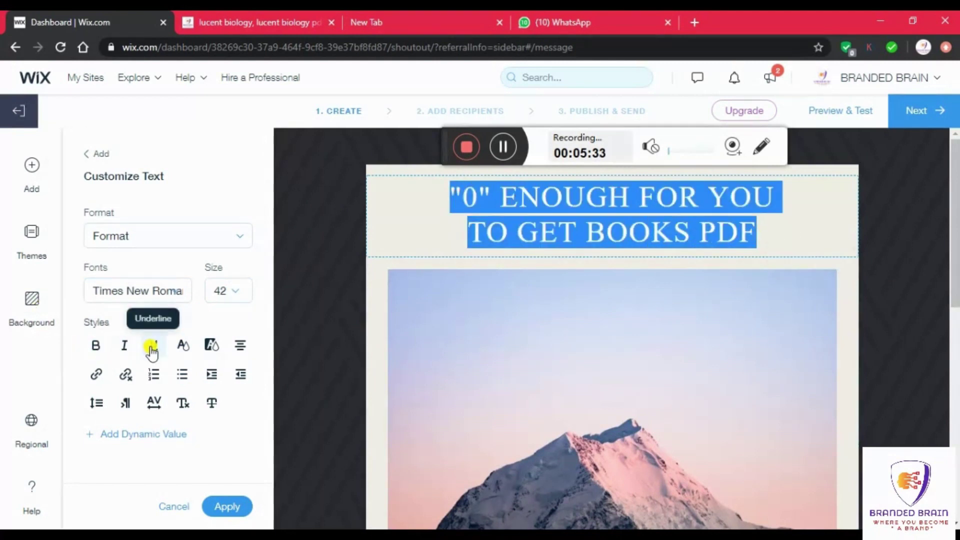
{"action": "left_click", "coordinate": [152, 348]}
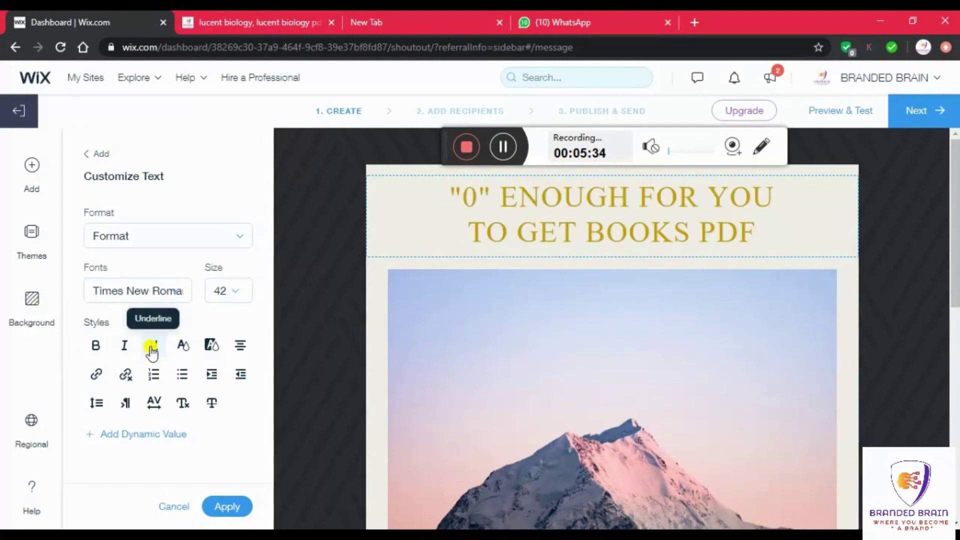
{"action": "left_click", "coordinate": [95, 350]}
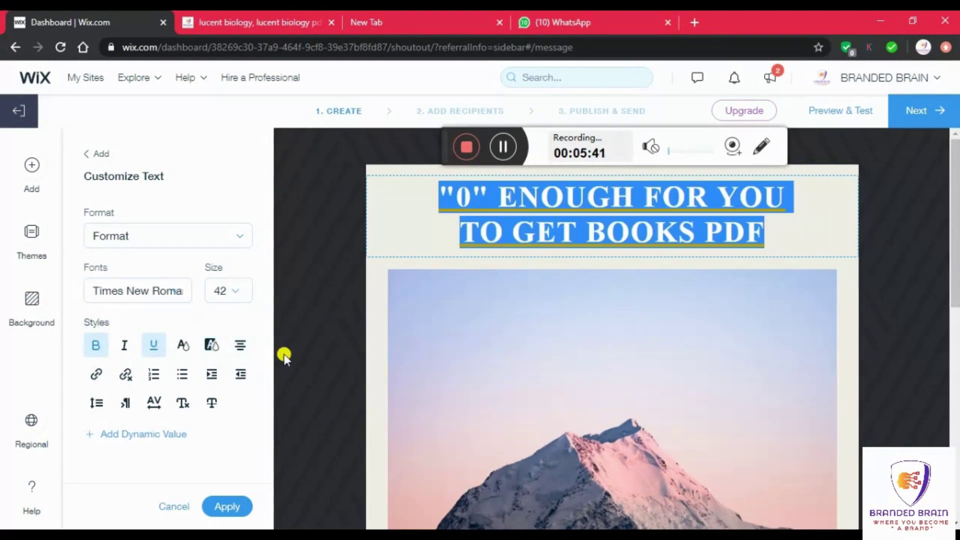
Step: Replace the mountain image beneath the header with another image from the media library
{"action": "left_click", "coordinate": [476, 359]}
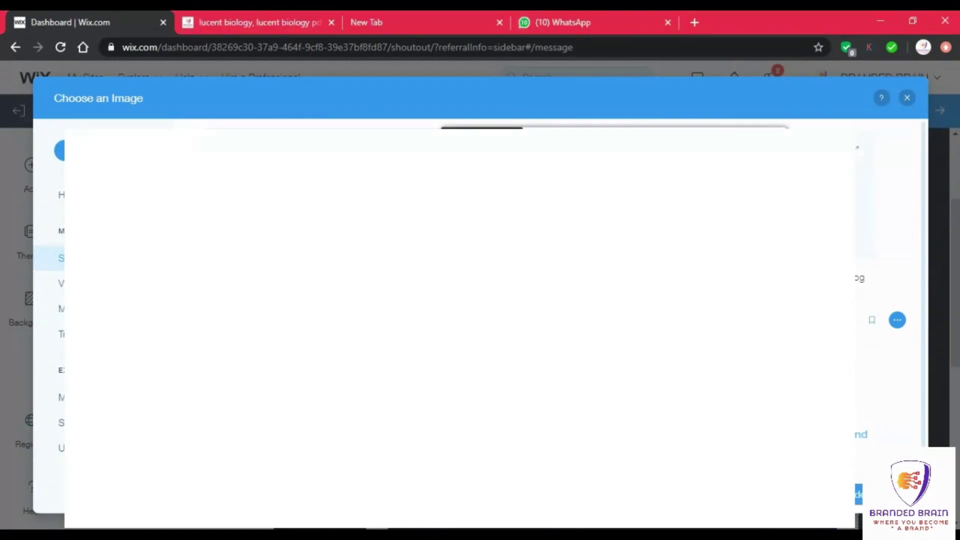
{"action": "key", "text": "Escape"}
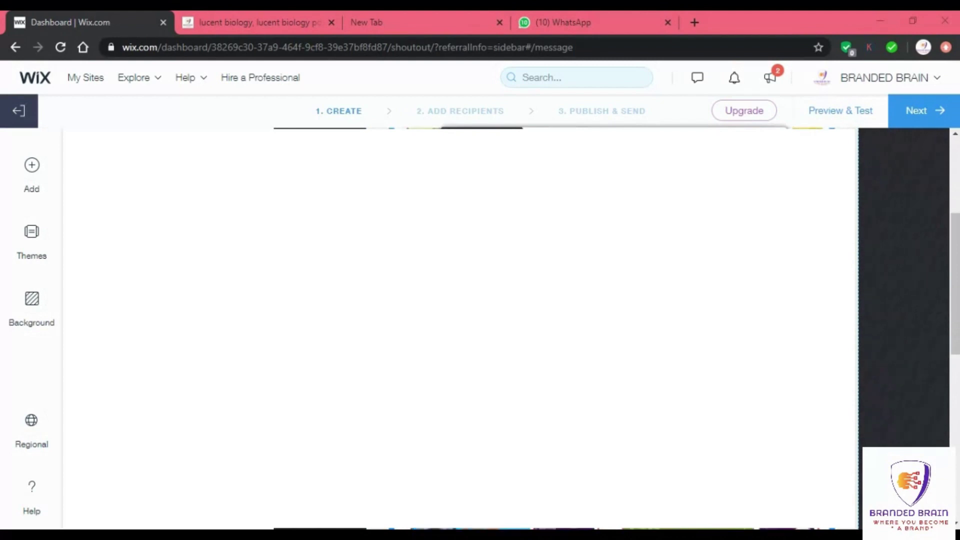
Step: Review the campaign's content from the image beneath the header down to the footer
{"action": "scroll", "coordinate": [460, 328], "scroll_direction": "down", "scroll_amount": 4}
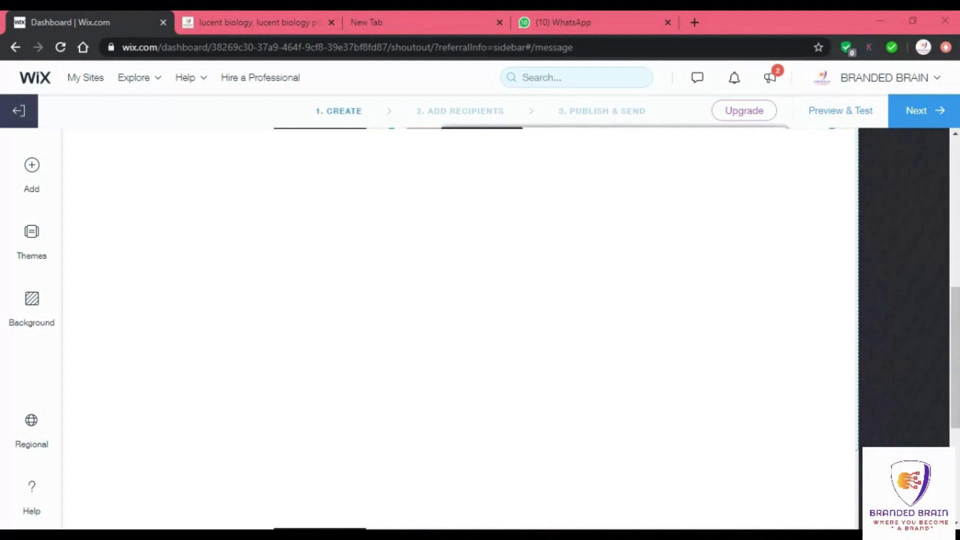
{"action": "scroll", "coordinate": [460, 328], "scroll_direction": "down", "scroll_amount": 2}
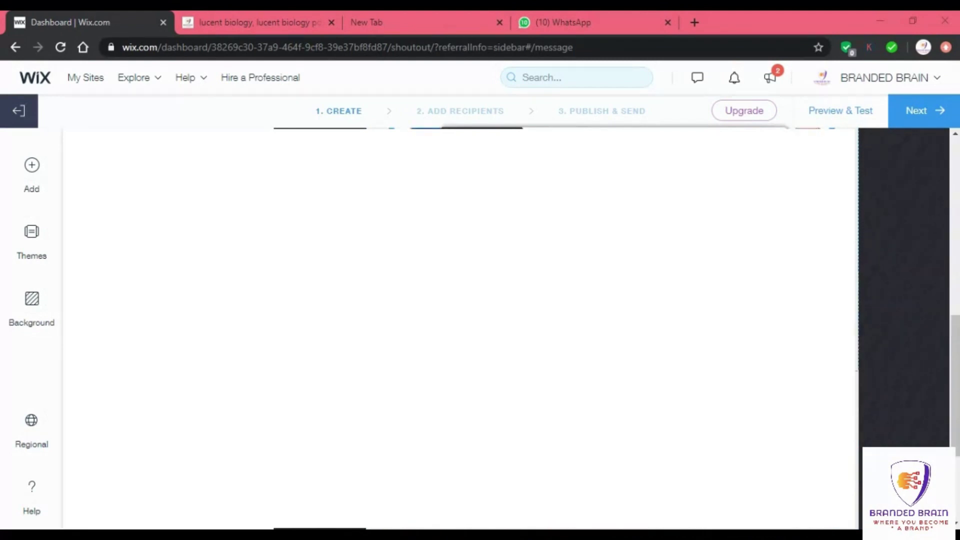
{"action": "scroll", "coordinate": [461, 328], "scroll_direction": "up", "scroll_amount": 10}
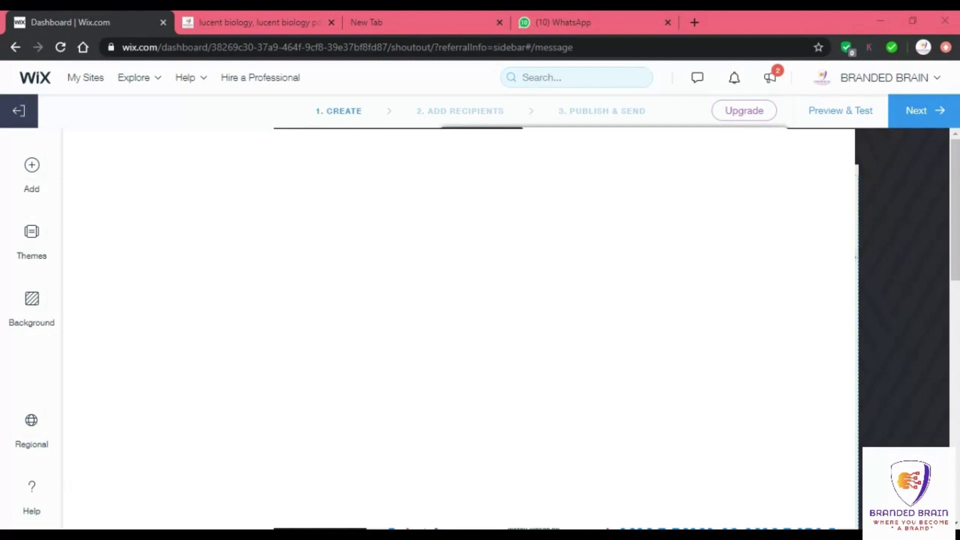
{"action": "scroll", "coordinate": [460, 325], "scroll_direction": "down", "scroll_amount": 10}
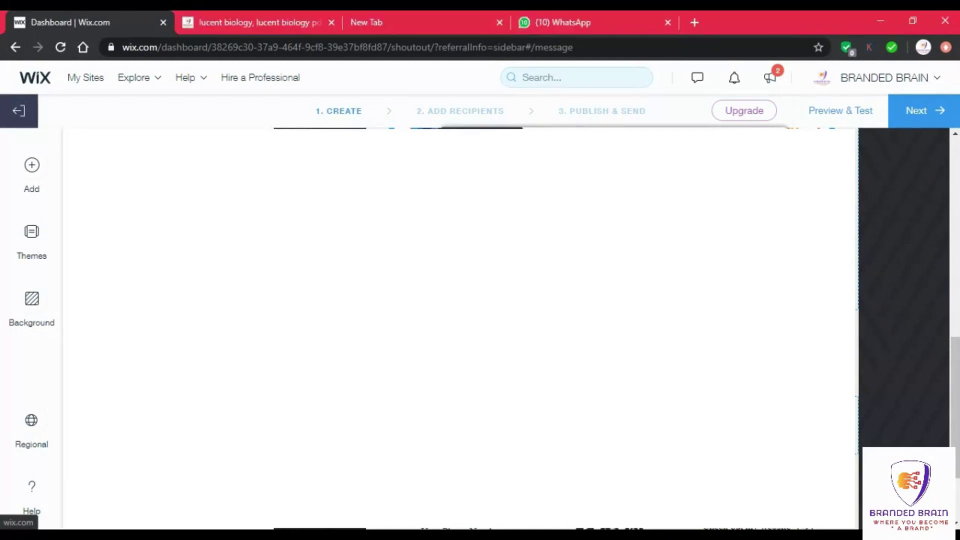
{"action": "scroll", "coordinate": [460, 325], "scroll_direction": "down", "scroll_amount": 2}
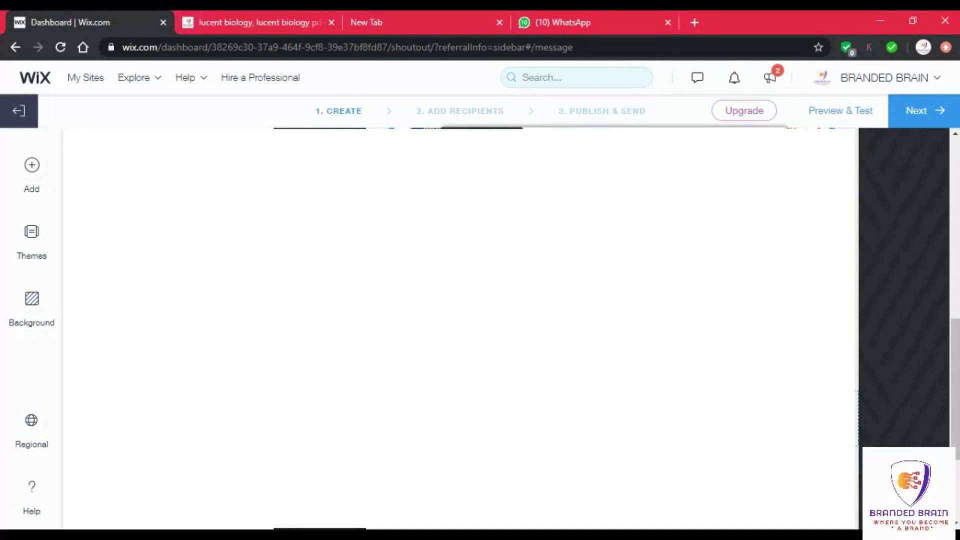
{"action": "scroll", "coordinate": [461, 325], "scroll_direction": "down", "scroll_amount": 2}
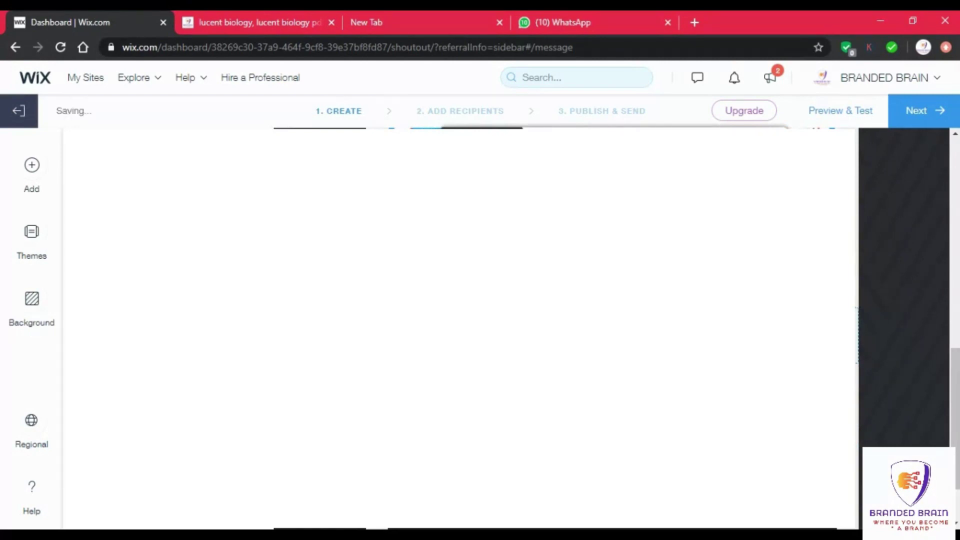
{"action": "scroll", "coordinate": [460, 325], "scroll_direction": "down", "scroll_amount": 1}
{"action": "key", "text": "ctrl+shift+Page_Down"}
{"action": "key", "text": "ctrl+shift+Page_Down"}
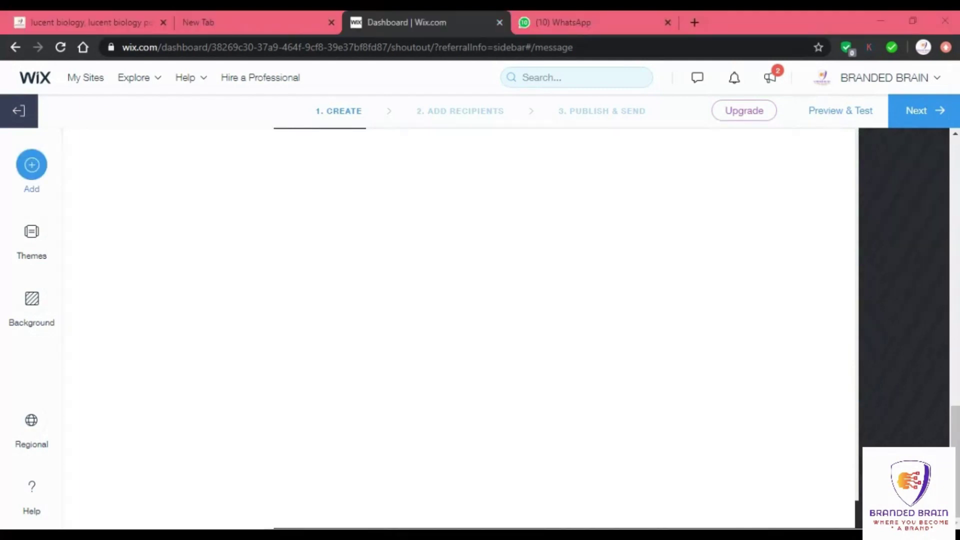
{"action": "scroll", "coordinate": [460, 326], "scroll_direction": "up", "scroll_amount": 10}
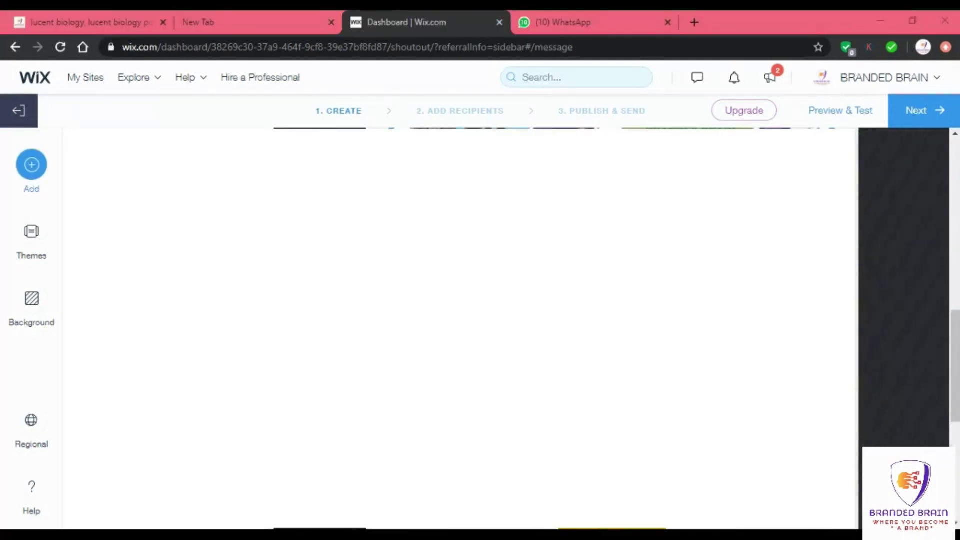
{"action": "scroll", "coordinate": [460, 325], "scroll_direction": "down", "scroll_amount": 5}
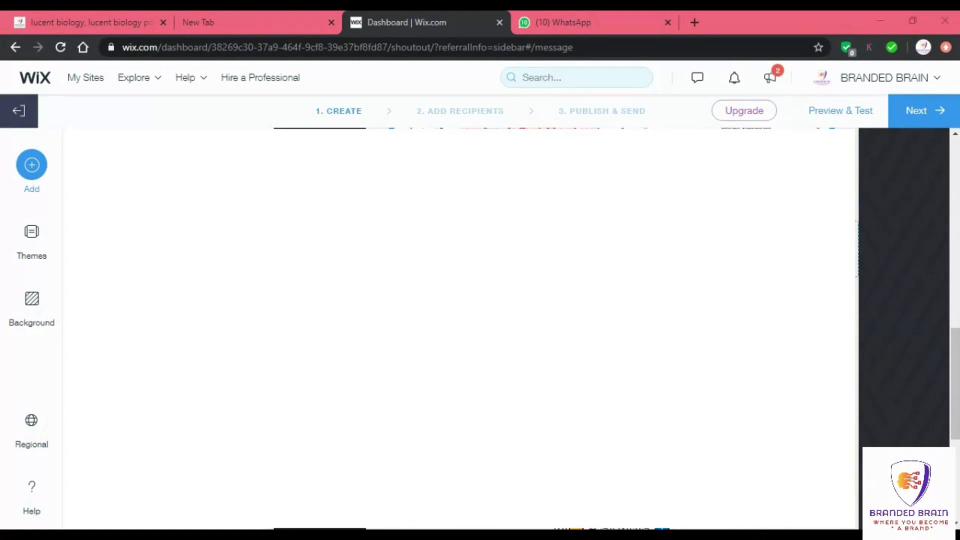
{"action": "scroll", "coordinate": [460, 325], "scroll_direction": "down", "scroll_amount": 3}
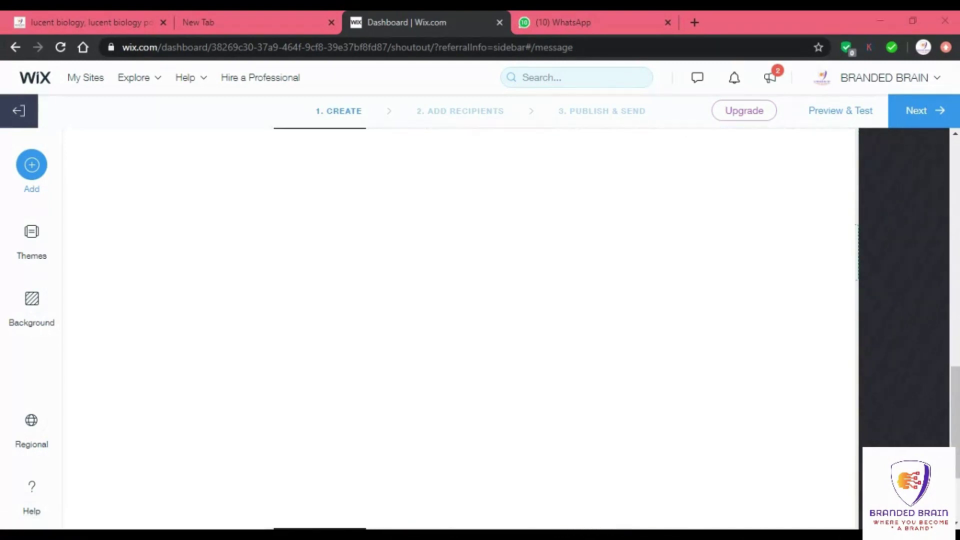
{"action": "scroll", "coordinate": [461, 325], "scroll_direction": "down", "scroll_amount": 3}
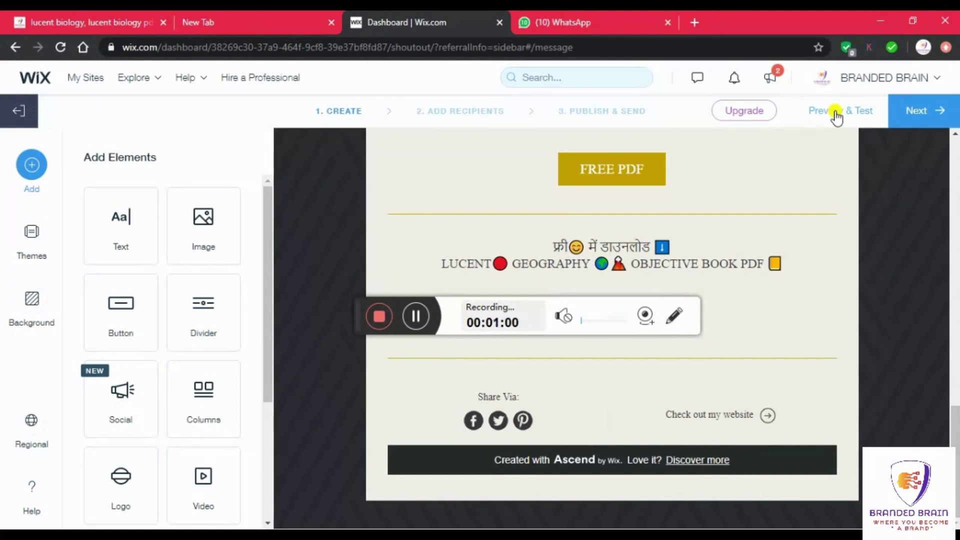
Step: Proceed to the campaign's recipients stage and dismiss the announcement about reaching active contacts
{"action": "left_click", "coordinate": [922, 114]}
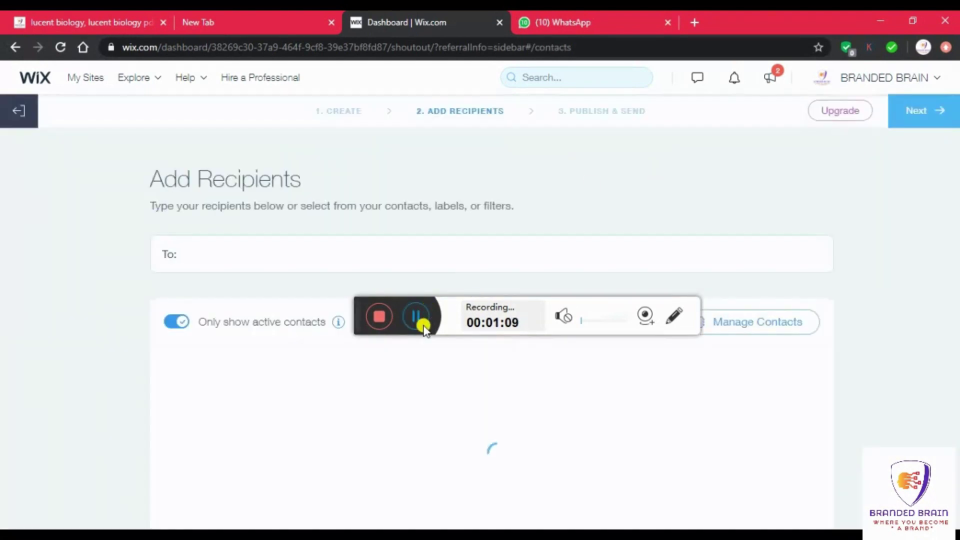
{"action": "left_click", "coordinate": [423, 327]}
{"action": "left_click_drag", "start_coordinate": [423, 327], "coordinate": [542, 103]}
{"action": "left_click", "coordinate": [542, 103]}
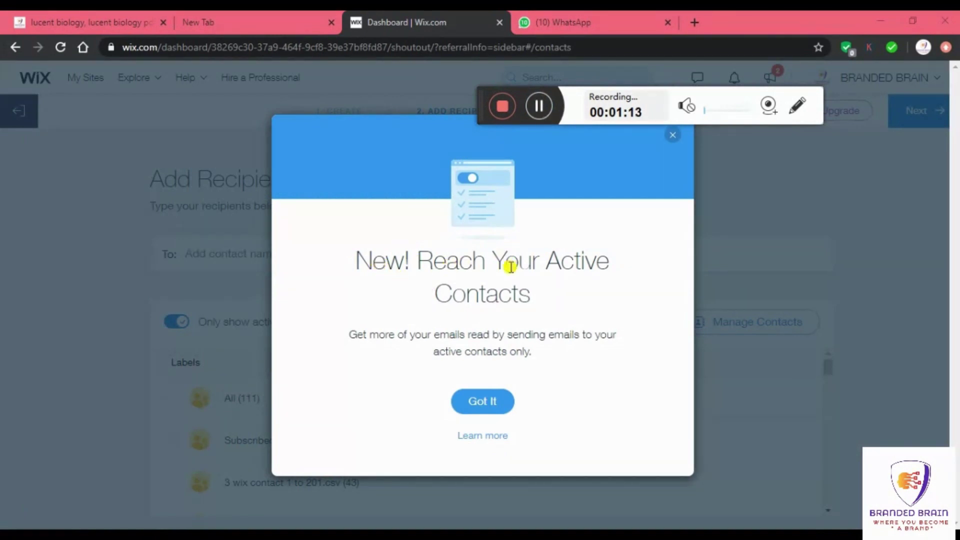
{"action": "left_click", "coordinate": [484, 406]}
{"action": "left_click", "coordinate": [484, 406]}
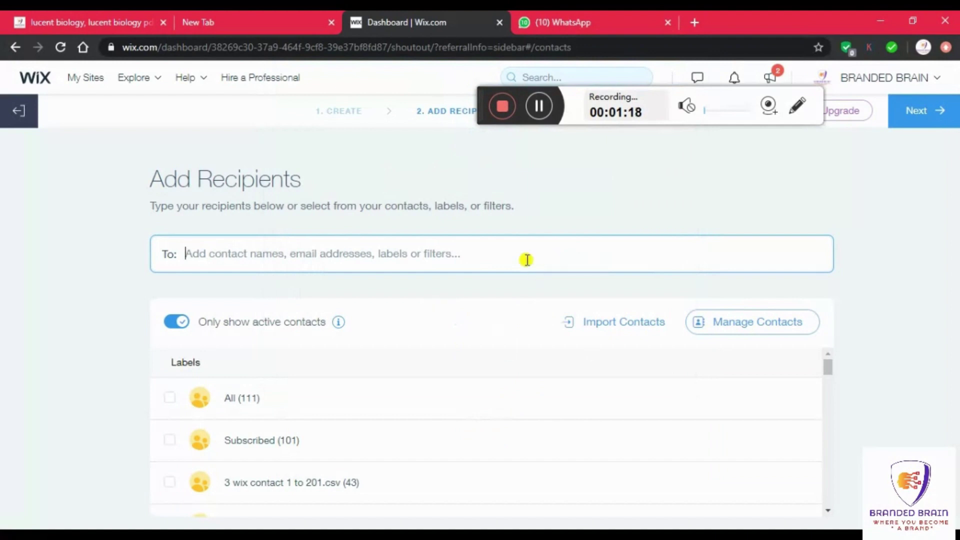
Step: Examine the individual contacts available as recipients, going down the list of active contacts
{"action": "scroll", "coordinate": [487, 393], "scroll_direction": "down", "scroll_amount": 5}
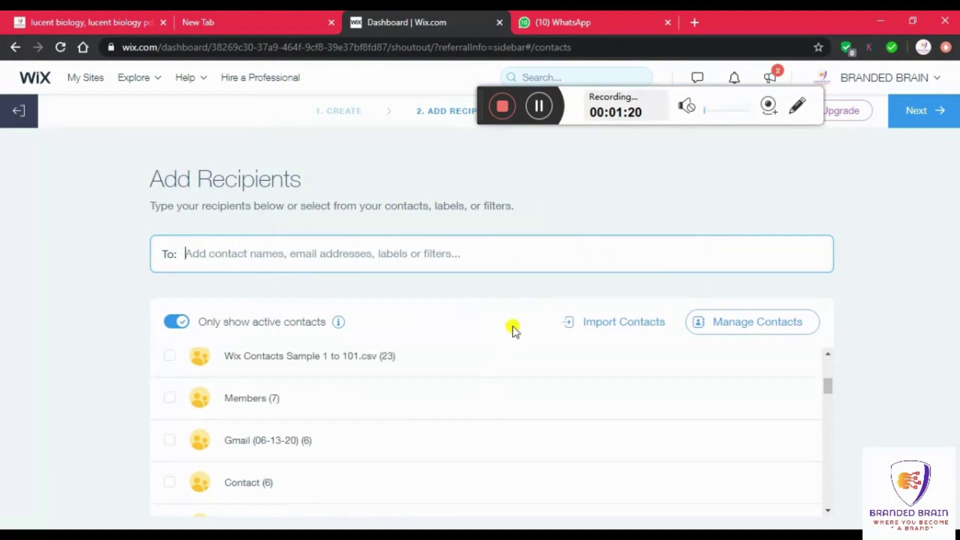
{"action": "scroll", "coordinate": [500, 371], "scroll_direction": "down", "scroll_amount": 3}
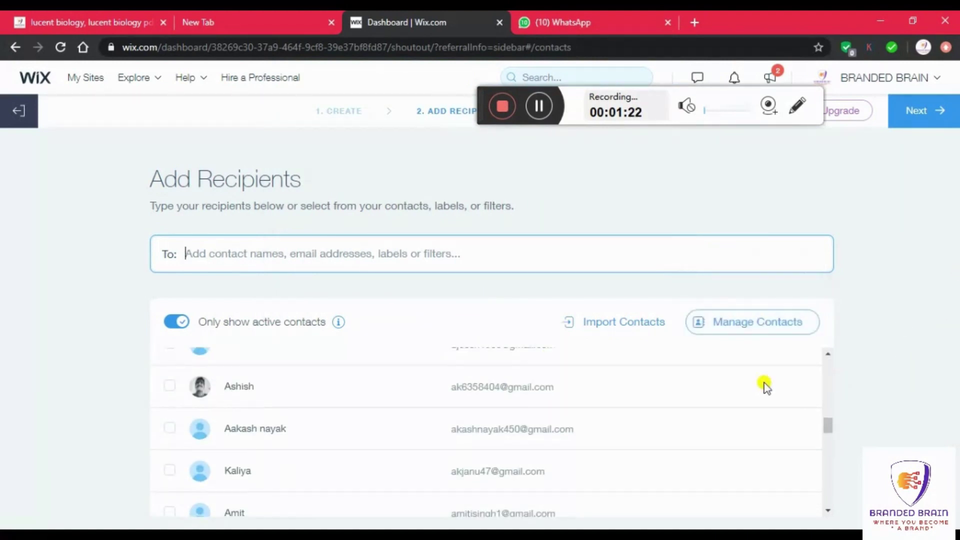
{"action": "scroll", "coordinate": [607, 411], "scroll_direction": "down", "scroll_amount": 1}
{"action": "scroll", "coordinate": [606, 410], "scroll_direction": "down", "scroll_amount": 5}
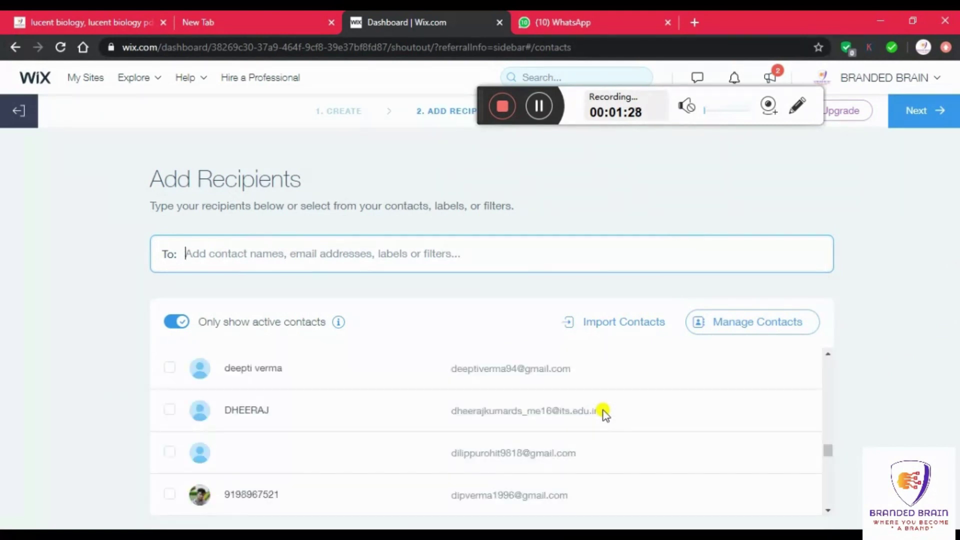
{"action": "scroll", "coordinate": [605, 412], "scroll_direction": "down", "scroll_amount": 10}
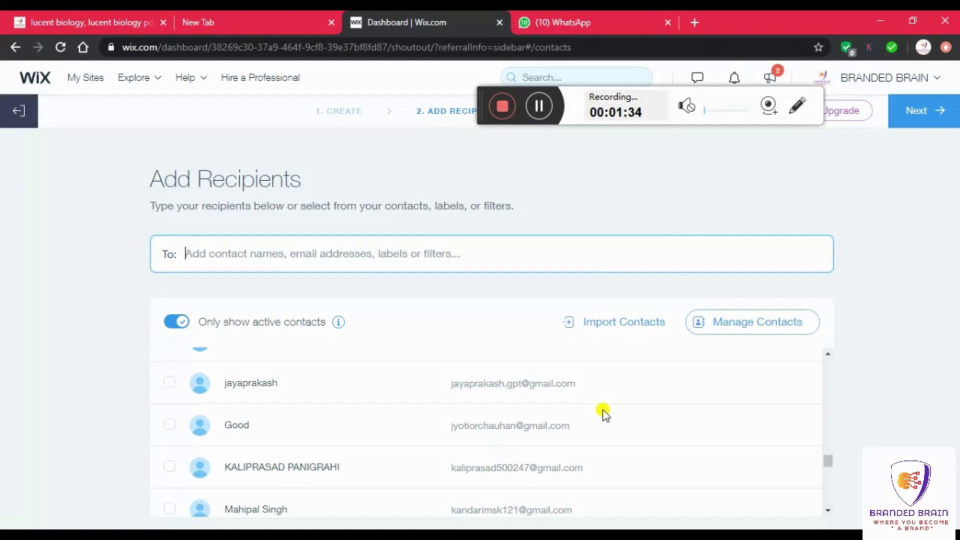
{"action": "scroll", "coordinate": [606, 412], "scroll_direction": "down", "scroll_amount": 3}
{"action": "scroll", "coordinate": [605, 413], "scroll_direction": "down", "scroll_amount": 10}
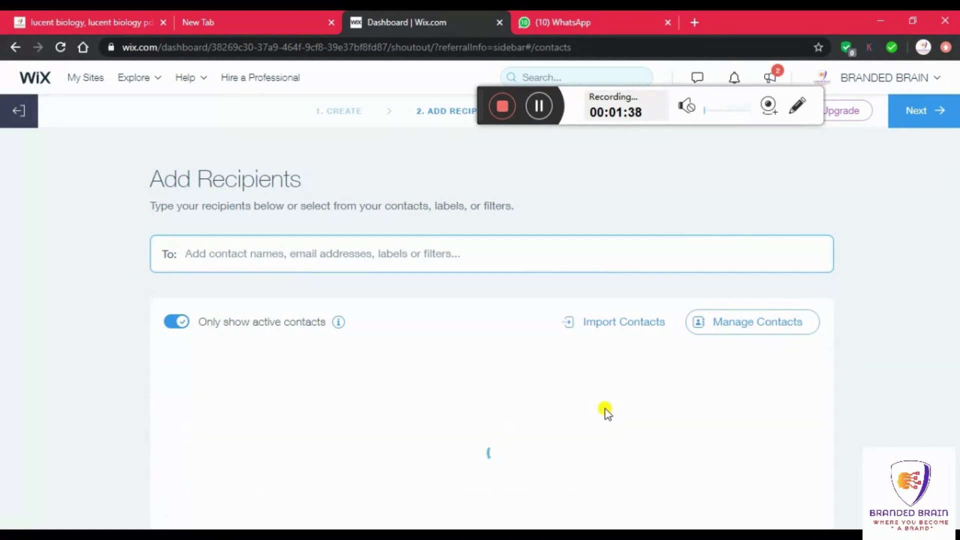
{"action": "scroll", "coordinate": [608, 414], "scroll_direction": "down", "scroll_amount": 6}
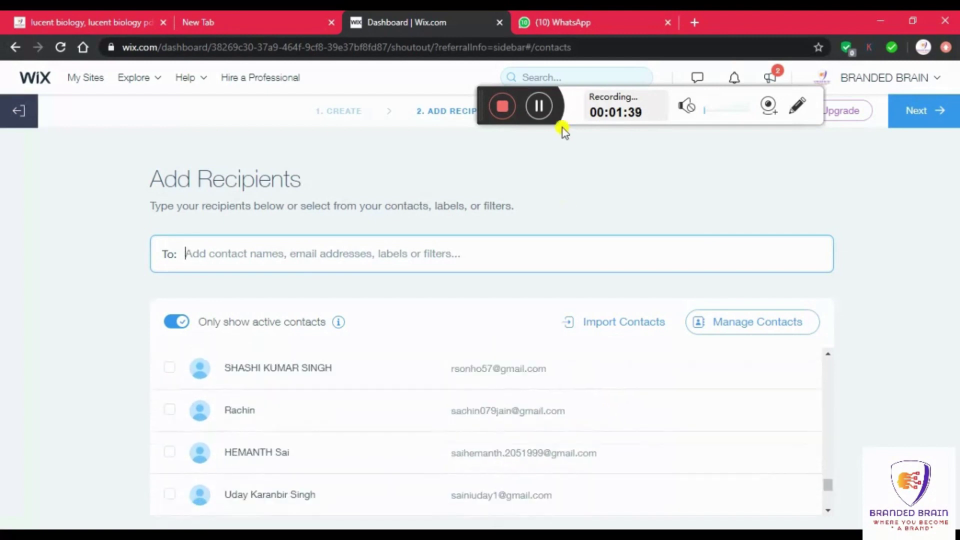
{"action": "left_click", "coordinate": [540, 109]}
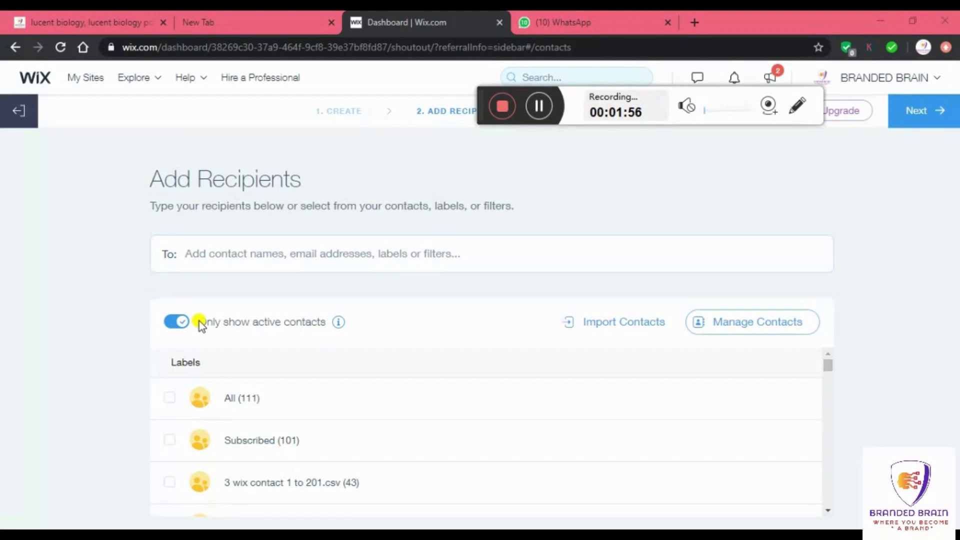
Step: Examine the contact labels offered as recipient groups, from All down to Demo Label
{"action": "scroll", "coordinate": [250, 422], "scroll_direction": "down", "scroll_amount": 10}
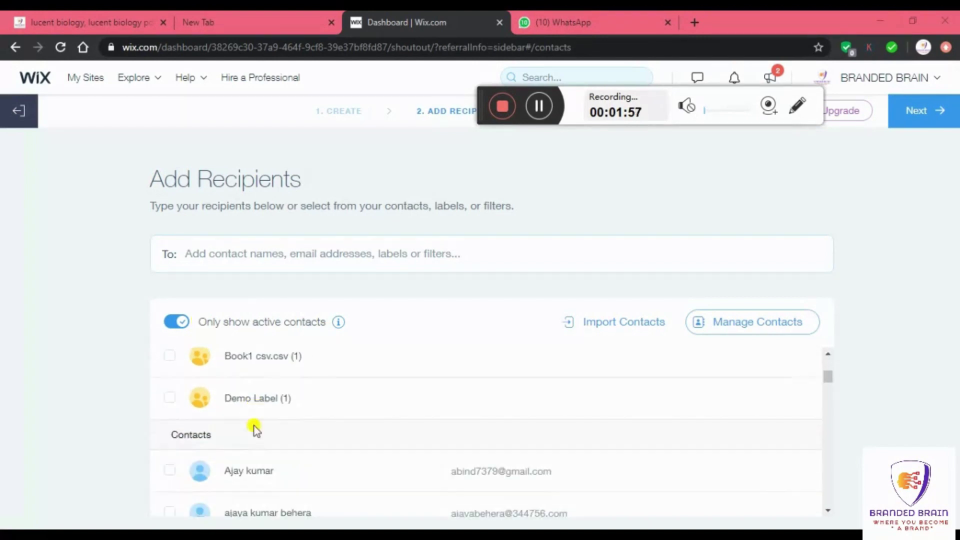
{"action": "scroll", "coordinate": [254, 428], "scroll_direction": "up", "scroll_amount": 5}
{"action": "scroll", "coordinate": [246, 429], "scroll_direction": "down", "scroll_amount": 3}
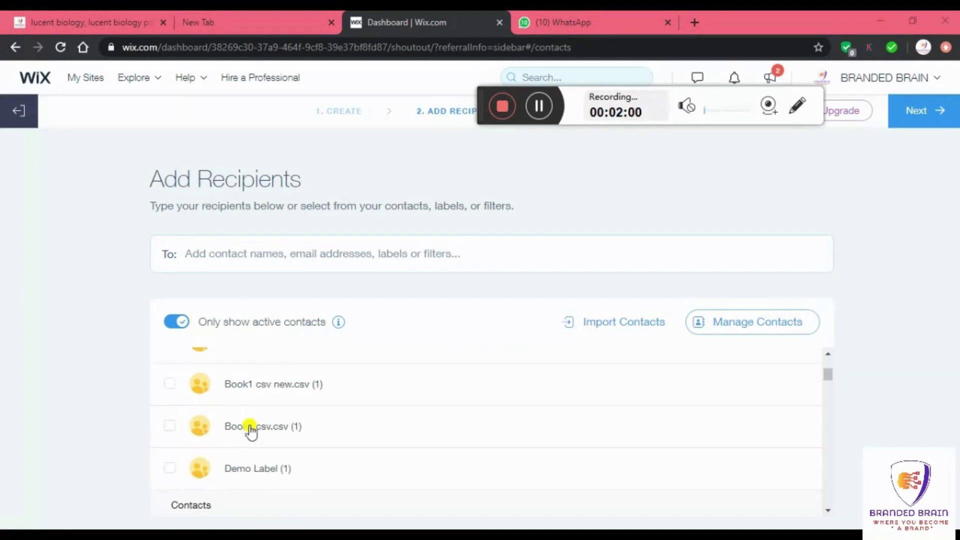
{"action": "scroll", "coordinate": [199, 358], "scroll_direction": "down", "scroll_amount": 1}
{"action": "scroll", "coordinate": [199, 357], "scroll_direction": "up", "scroll_amount": 3}
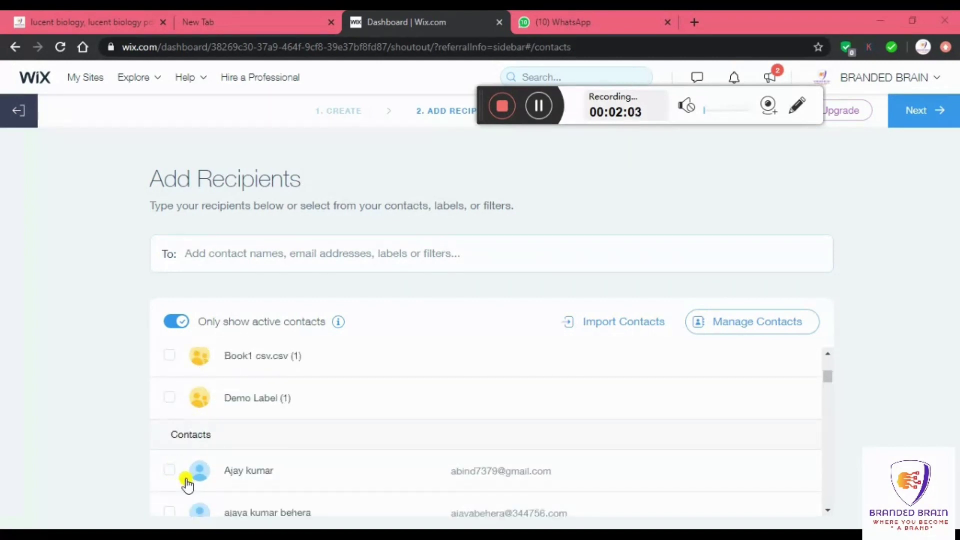
{"action": "scroll", "coordinate": [188, 485], "scroll_direction": "up", "scroll_amount": 8}
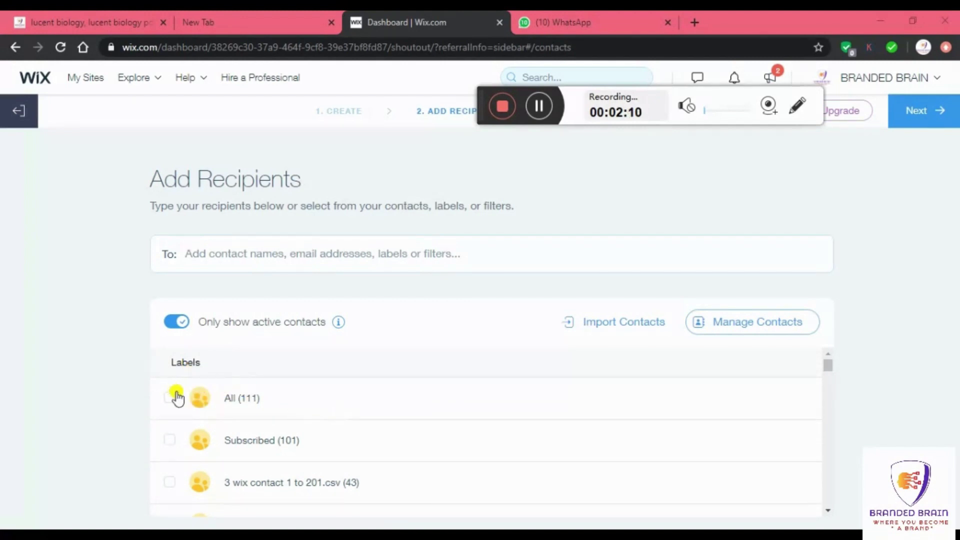
{"action": "left_click", "coordinate": [181, 359]}
{"action": "double_click", "coordinate": [181, 359]}
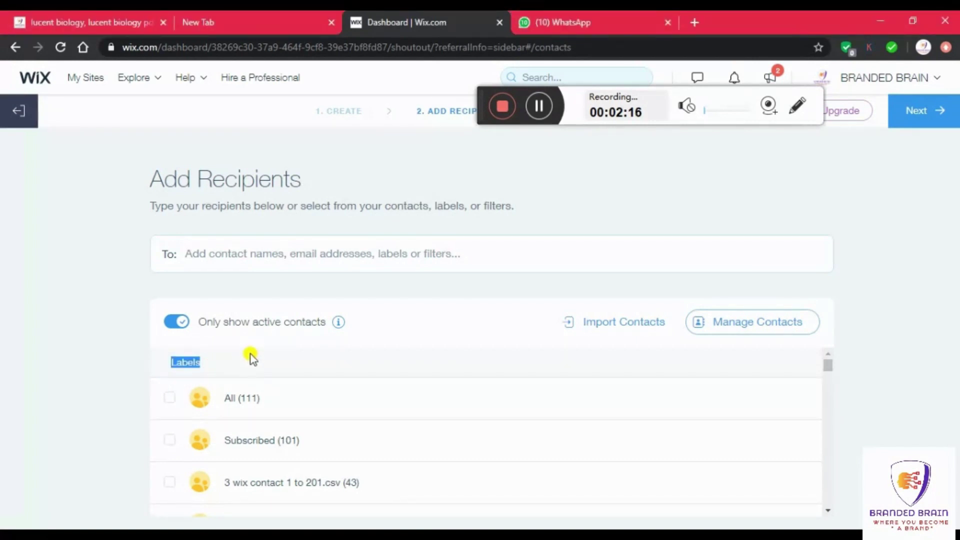
{"action": "left_click", "coordinate": [251, 358]}
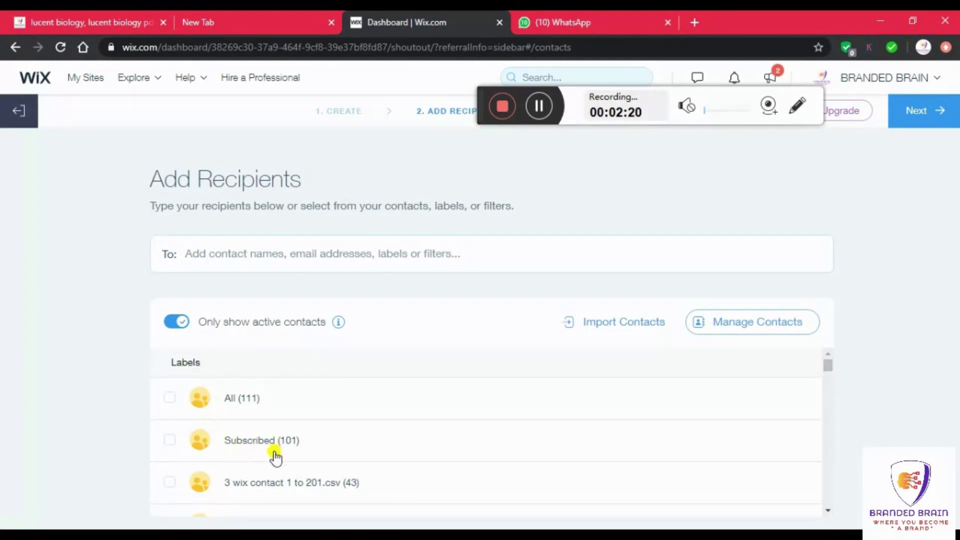
Step: Add the labels Subscribed, 3 wix contact 1 to 201.csv and 2 Wix Contacts Sample 1 to 101.csv as recipients
{"action": "left_click", "coordinate": [171, 442]}
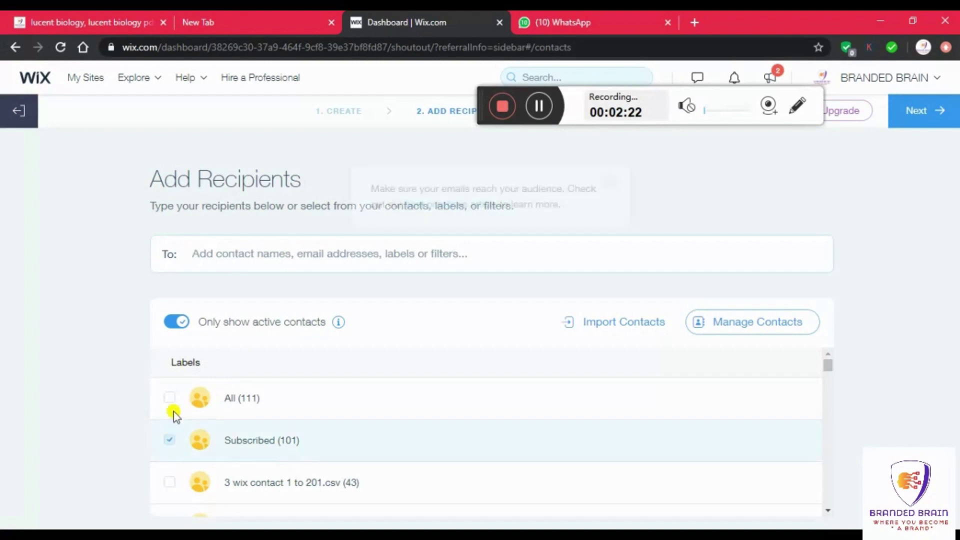
{"action": "scroll", "coordinate": [353, 433], "scroll_direction": "down", "scroll_amount": 2}
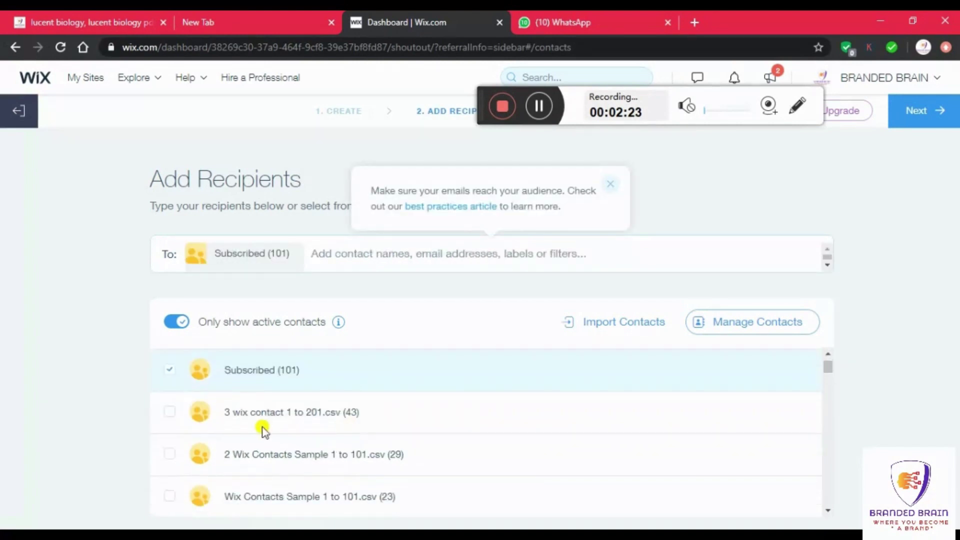
{"action": "left_click", "coordinate": [170, 413]}
{"action": "left_click", "coordinate": [170, 455]}
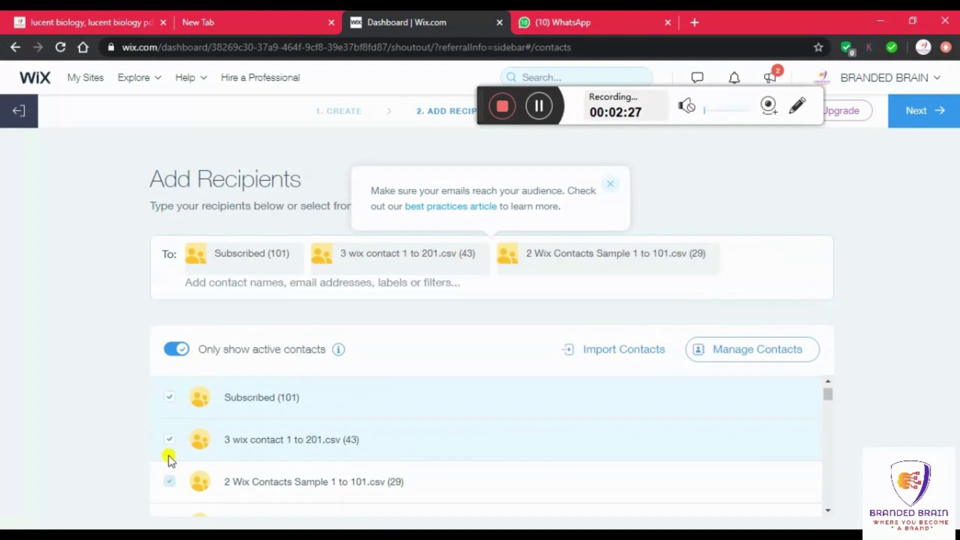
Step: Add the labels Wix Contacts Sample 1 to 101.csv and Members to the campaign's recipients
{"action": "scroll", "coordinate": [260, 450], "scroll_direction": "down", "scroll_amount": 3}
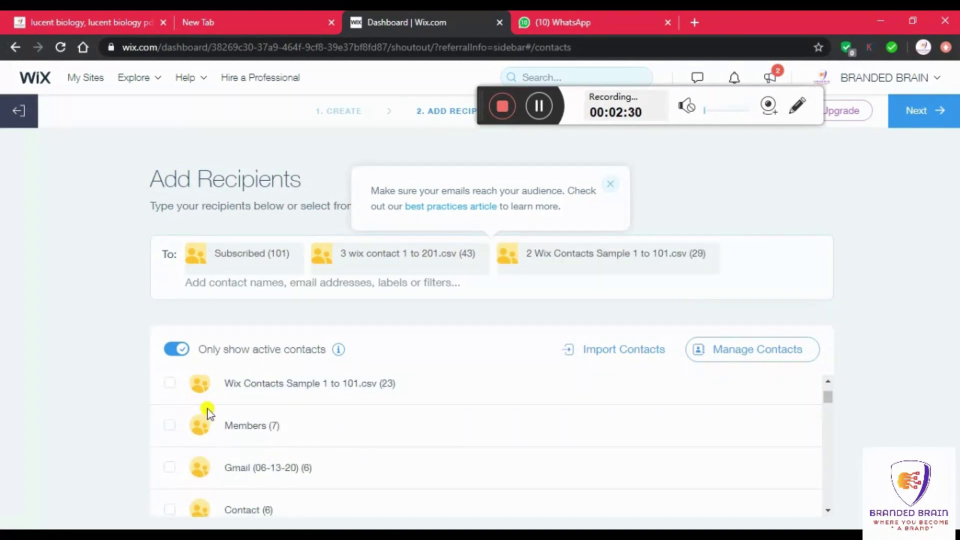
{"action": "scroll", "coordinate": [204, 421], "scroll_direction": "up", "scroll_amount": 2}
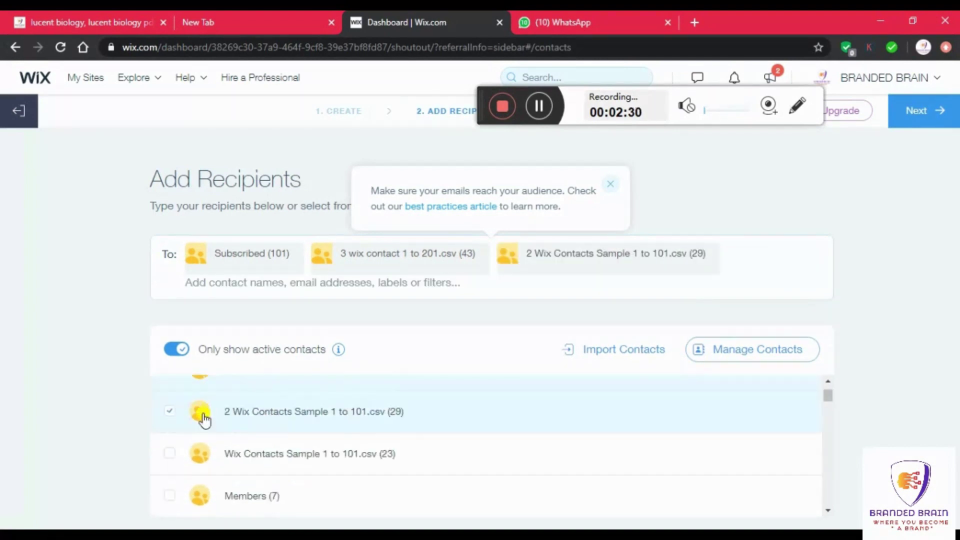
{"action": "left_click", "coordinate": [170, 456]}
{"action": "scroll", "coordinate": [171, 456], "scroll_direction": "down", "scroll_amount": 2}
{"action": "left_click", "coordinate": [169, 429]}
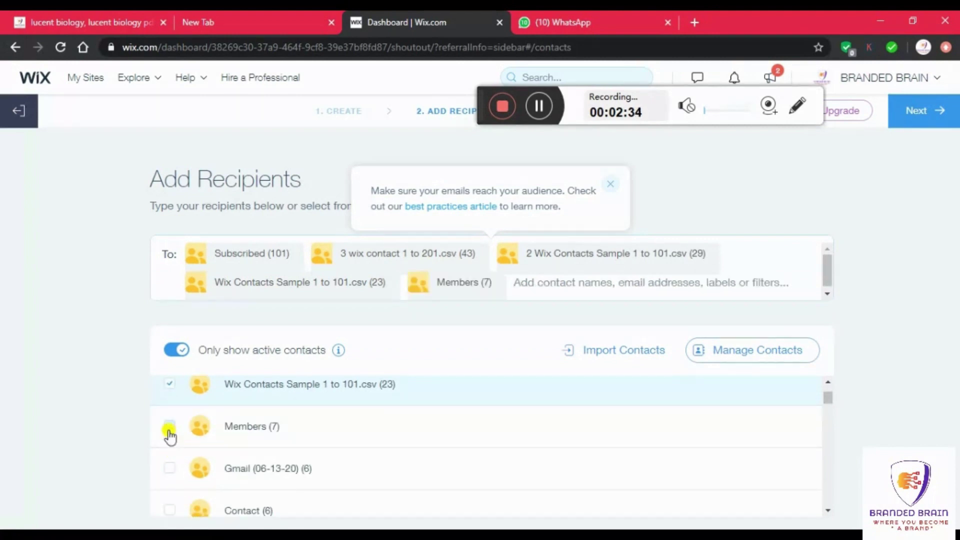
Step: Add the labels Gmail (06-13-20), Contact, Demo Label, Book1 csv.csv and Book1 csv new.csv to the recipients
{"action": "scroll", "coordinate": [221, 455], "scroll_direction": "down", "scroll_amount": 2}
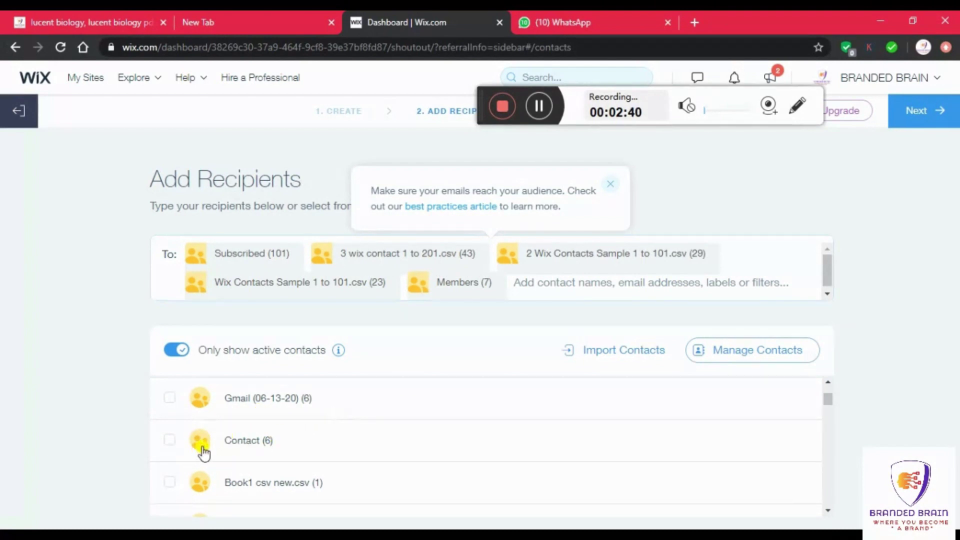
{"action": "left_click", "coordinate": [169, 398]}
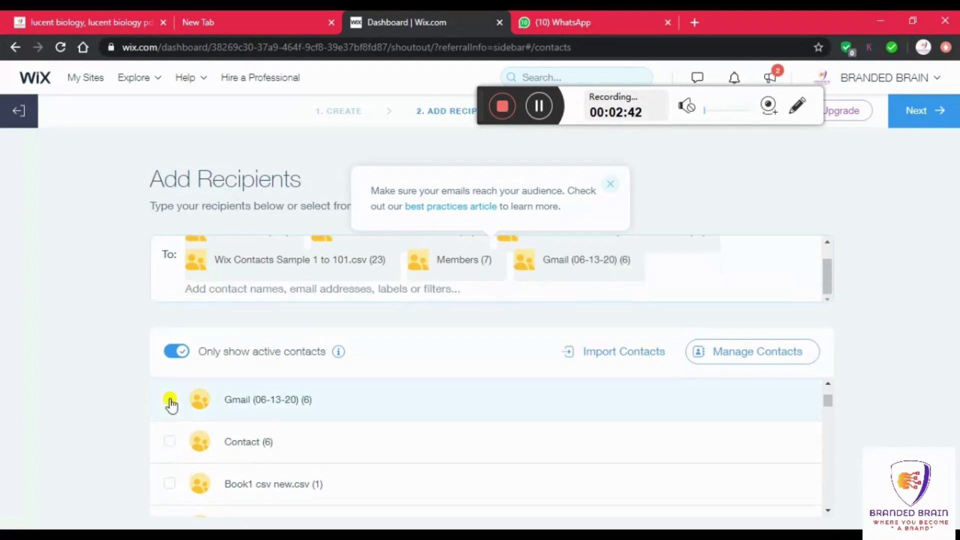
{"action": "left_click", "coordinate": [170, 443]}
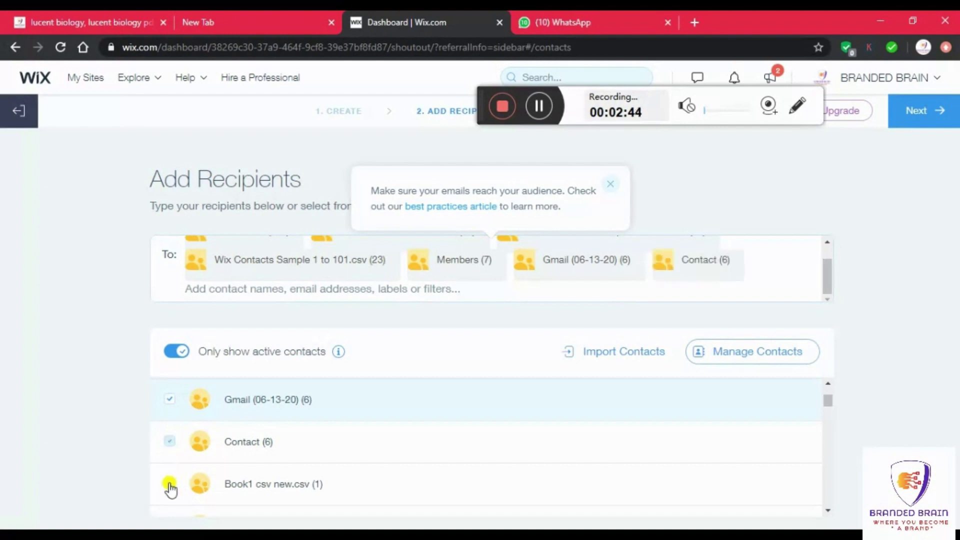
{"action": "scroll", "coordinate": [190, 480], "scroll_direction": "down", "scroll_amount": 1}
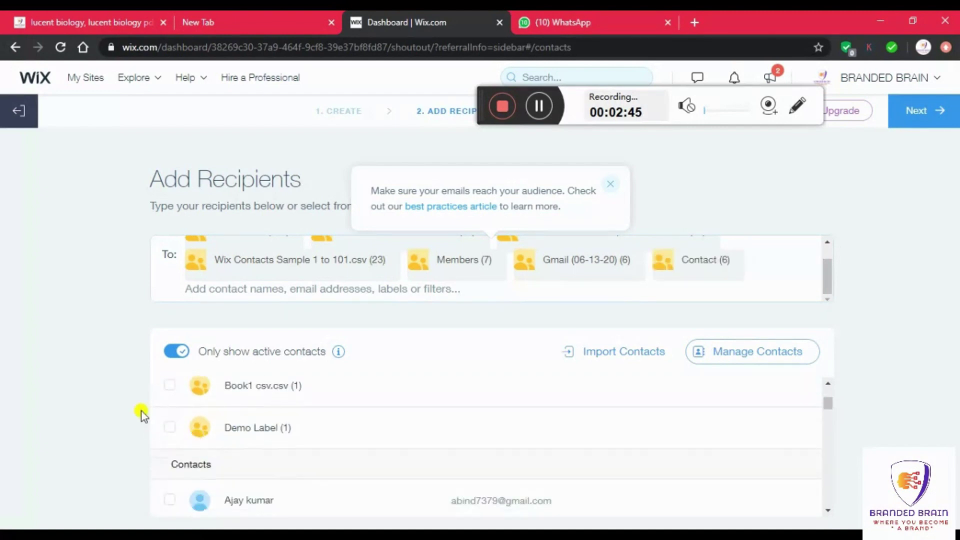
{"action": "left_click", "coordinate": [168, 428]}
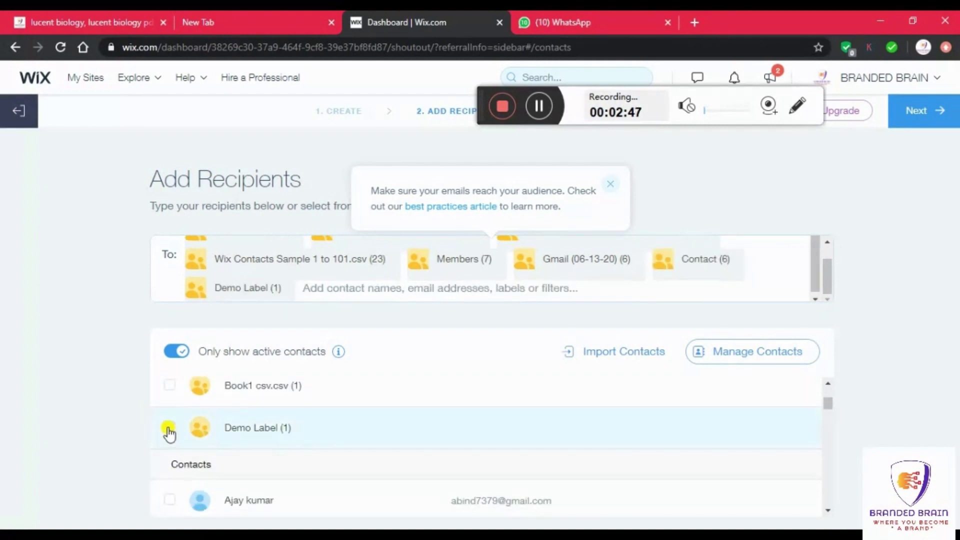
{"action": "left_click", "coordinate": [171, 387]}
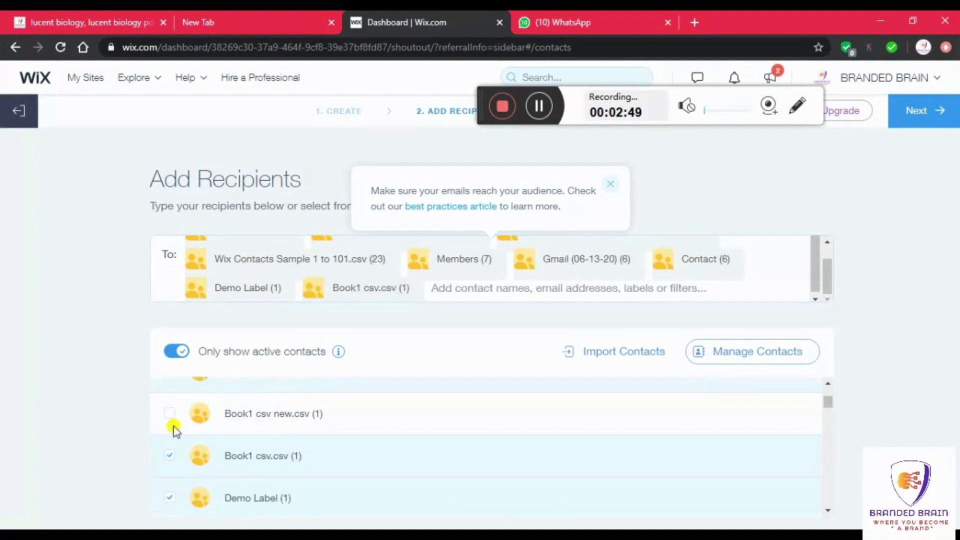
{"action": "left_click", "coordinate": [173, 414]}
Step: Check the selected labels, add the All label to the recipients, and review the complete recipient selection
{"action": "scroll", "coordinate": [218, 436], "scroll_direction": "up", "scroll_amount": 5}
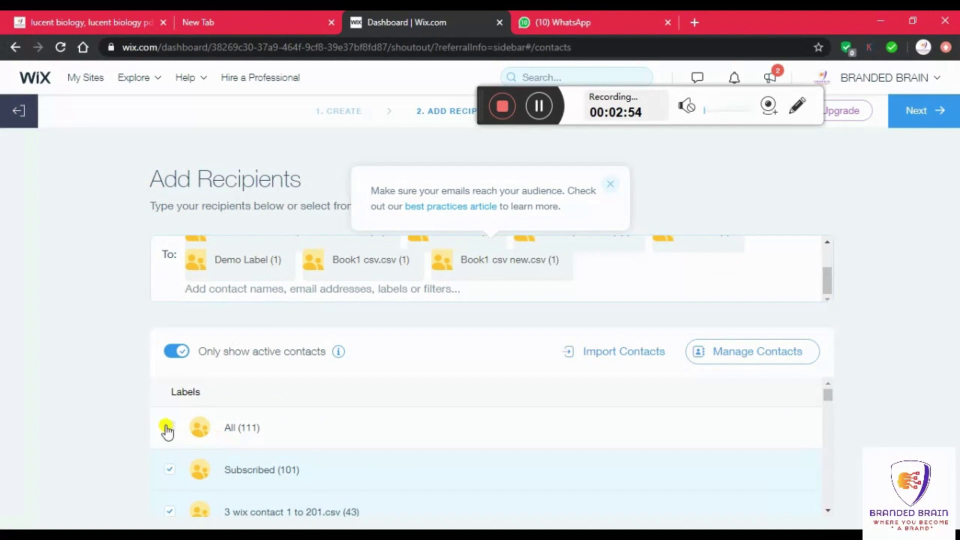
{"action": "scroll", "coordinate": [167, 428], "scroll_direction": "down", "scroll_amount": 3}
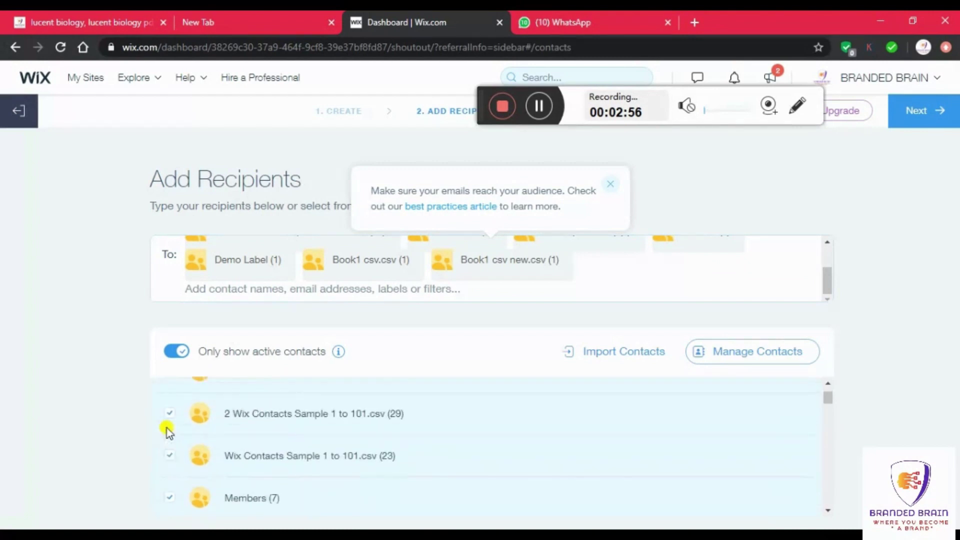
{"action": "scroll", "coordinate": [167, 428], "scroll_direction": "down", "scroll_amount": 5}
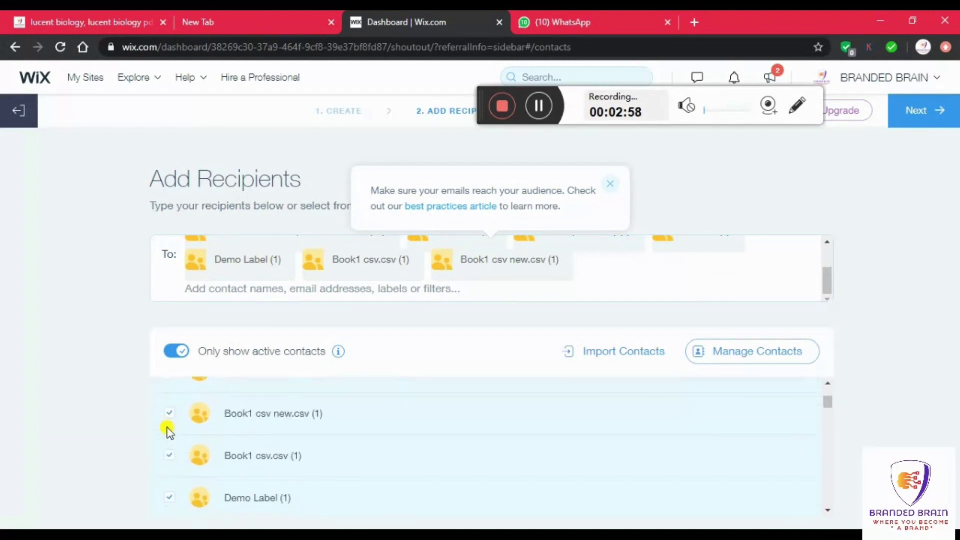
{"action": "scroll", "coordinate": [167, 429], "scroll_direction": "down", "scroll_amount": 1}
{"action": "scroll", "coordinate": [167, 428], "scroll_direction": "up", "scroll_amount": 9}
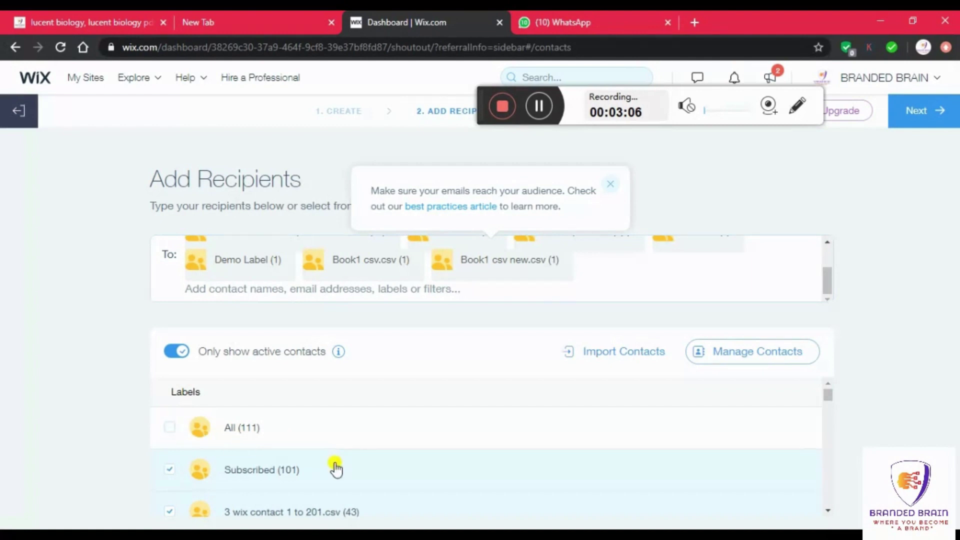
{"action": "left_click", "coordinate": [171, 429]}
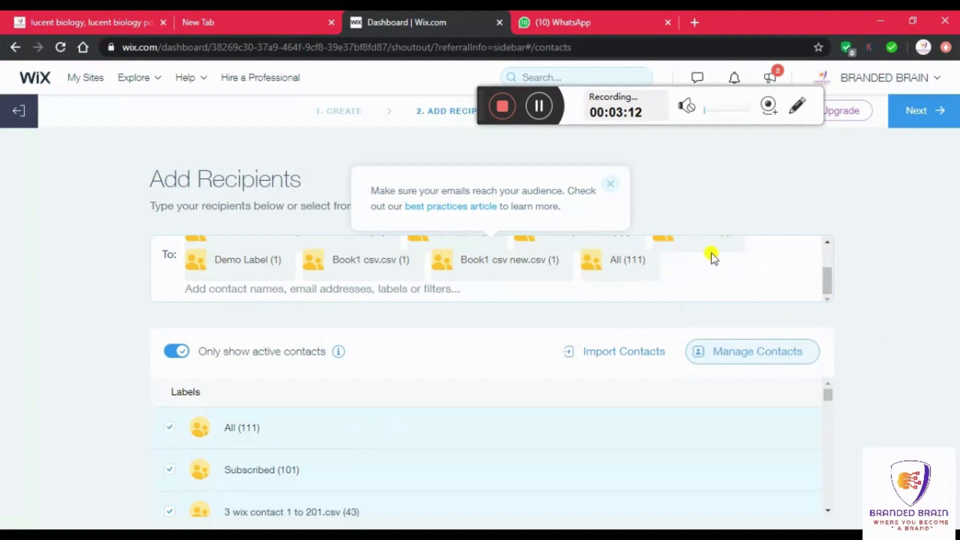
{"action": "scroll", "coordinate": [681, 259], "scroll_direction": "up", "scroll_amount": 3}
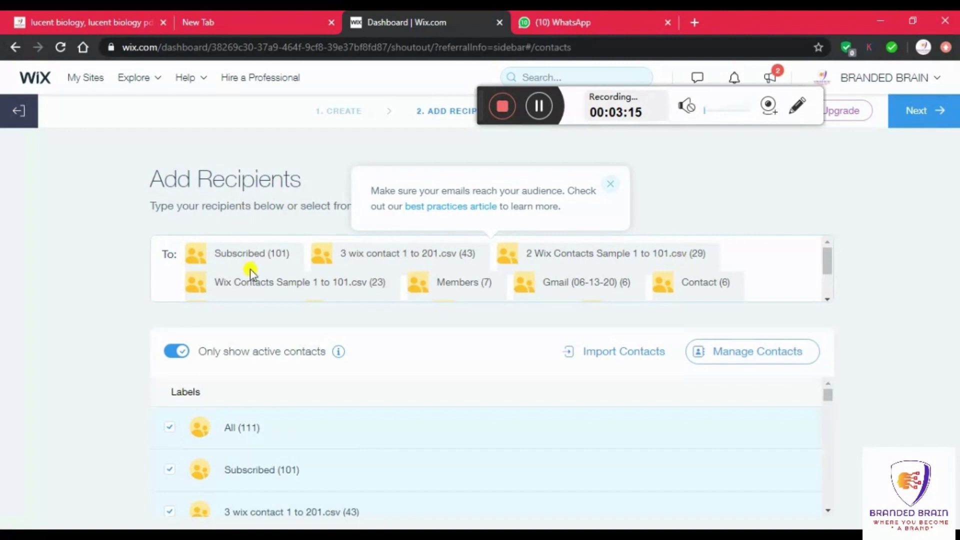
{"action": "scroll", "coordinate": [686, 290], "scroll_direction": "down", "scroll_amount": 3}
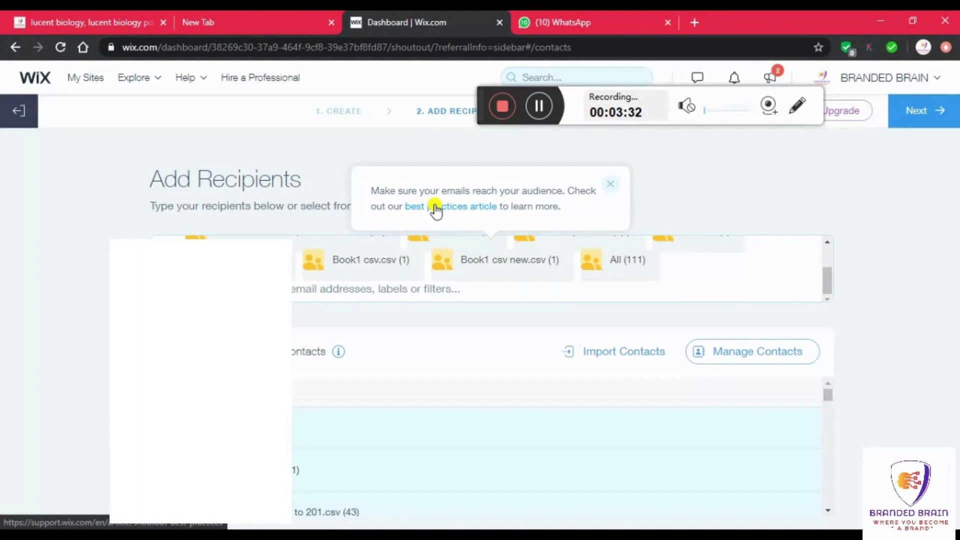
Step: Proceed to the campaign's publishing stage and review the subject line, sender details and sending options
{"action": "left_click", "coordinate": [920, 117]}
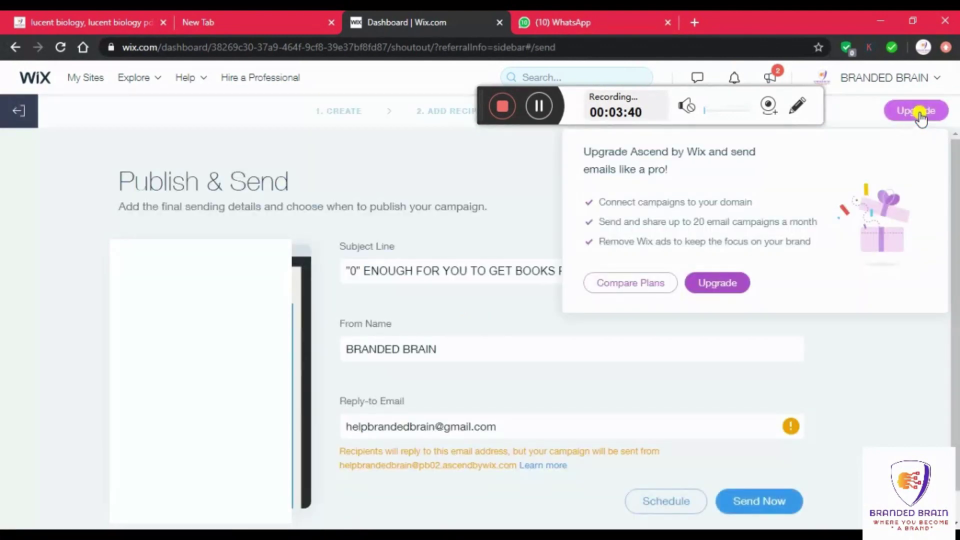
{"action": "mouse_move", "coordinate": [917, 116]}
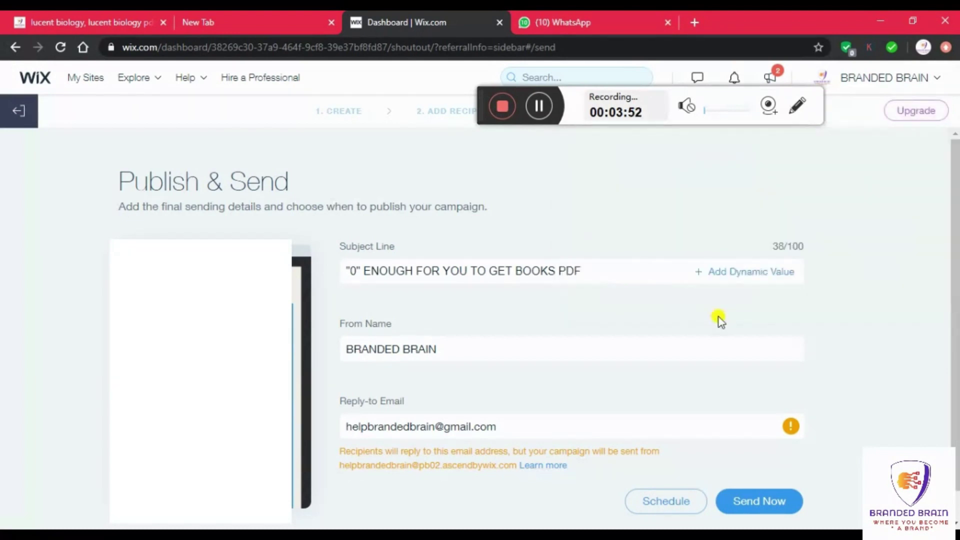
{"action": "scroll", "coordinate": [710, 323], "scroll_direction": "down", "scroll_amount": 1}
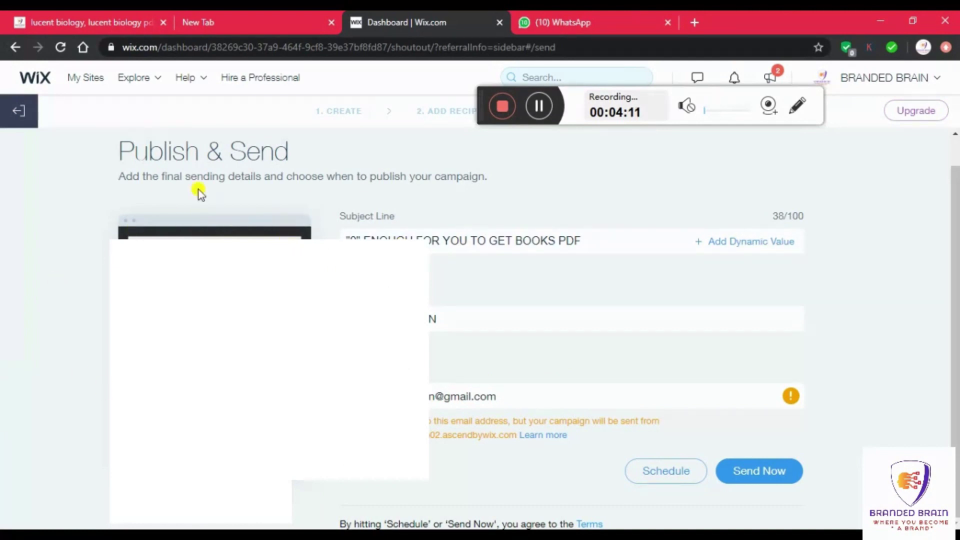
{"action": "left_click_drag", "start_coordinate": [151, 150], "coordinate": [520, 188]}
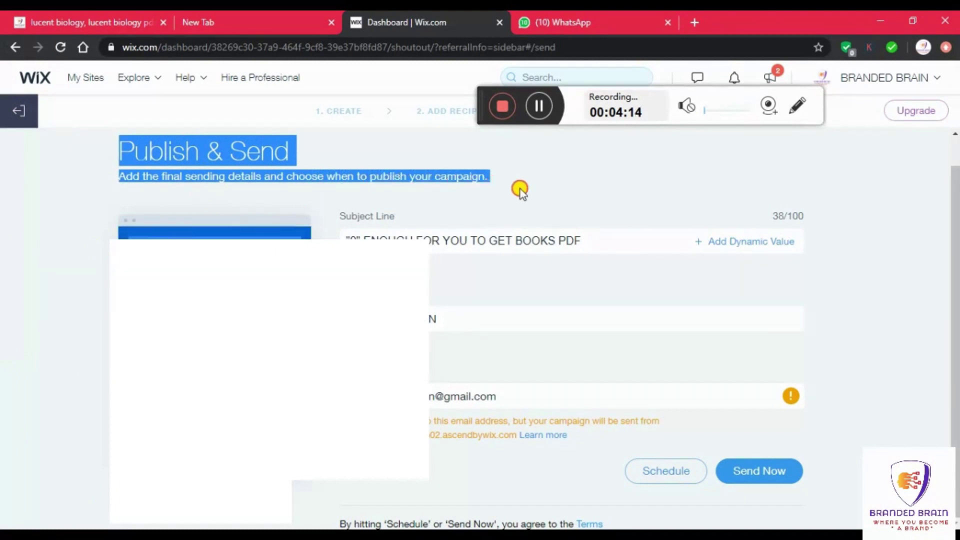
{"action": "left_click", "coordinate": [206, 187]}
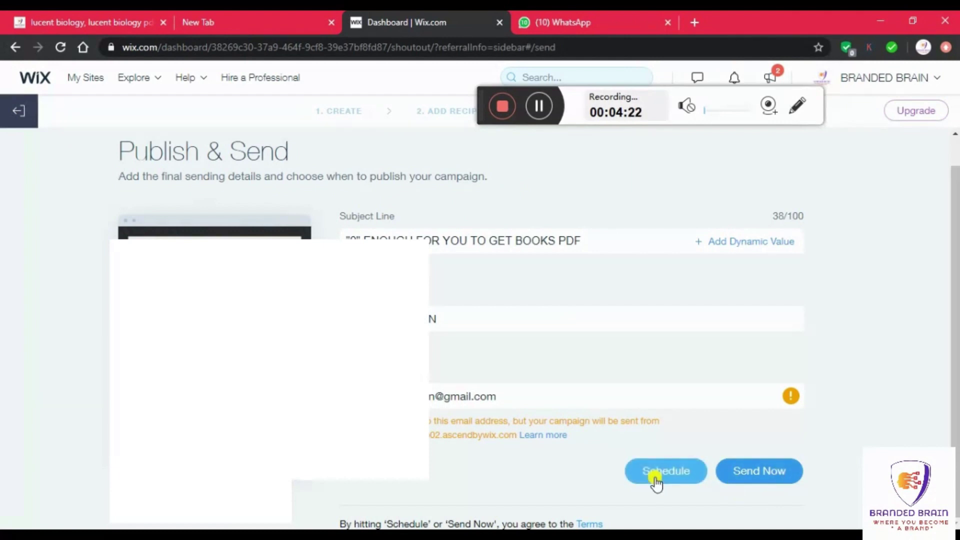
Step: Send the campaign immediately to the selected recipients and read the confirmation
{"action": "left_click", "coordinate": [749, 478]}
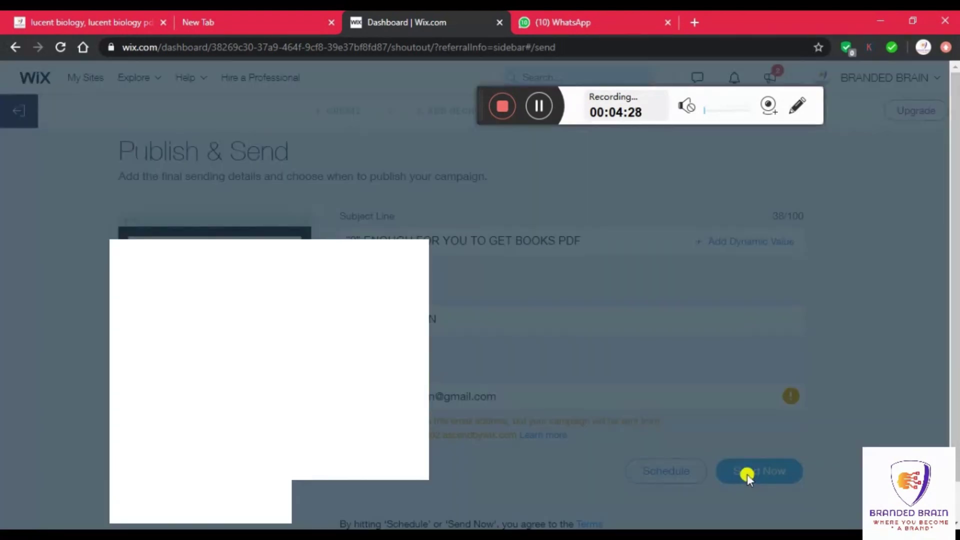
{"action": "left_click", "coordinate": [532, 105]}
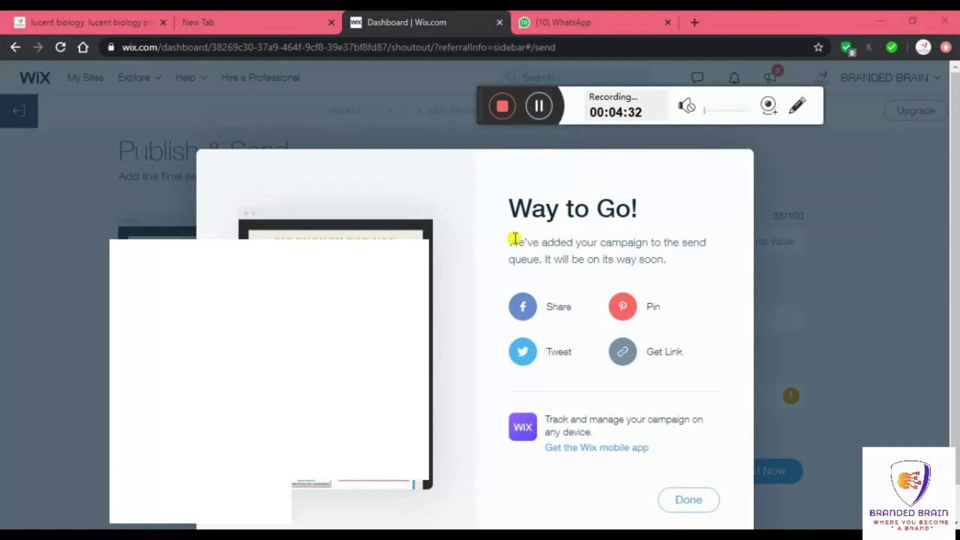
{"action": "left_click_drag", "start_coordinate": [507, 244], "coordinate": [542, 244]}
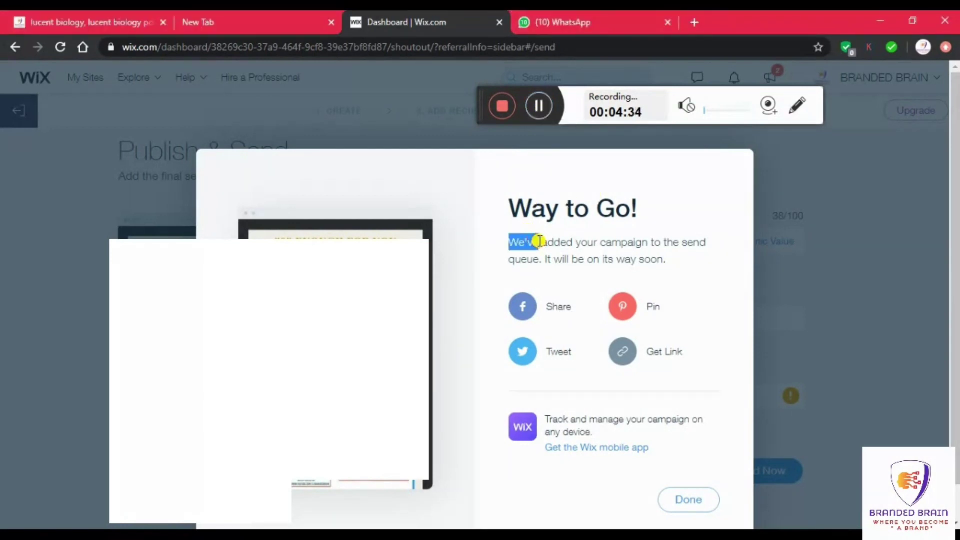